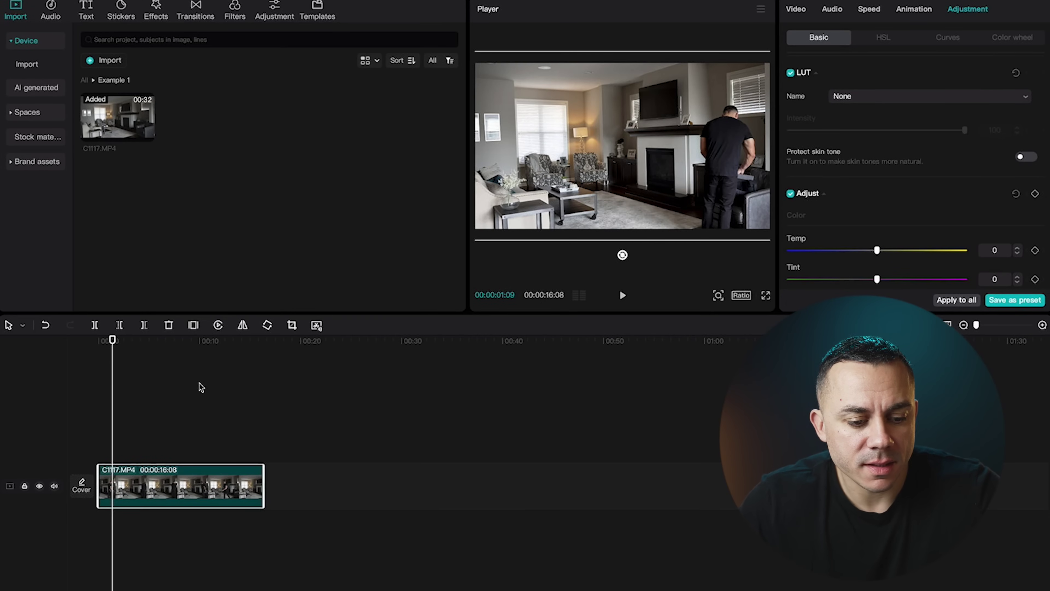
# Duplicate C1117.MP4 onto a new track above the original and hide that upper track.
pyautogui.moveTo(113, 345)
pyautogui.mouseDown()
pyautogui.moveTo(216, 349)
pyautogui.moveTo(114, 350)
pyautogui.mouseUp()
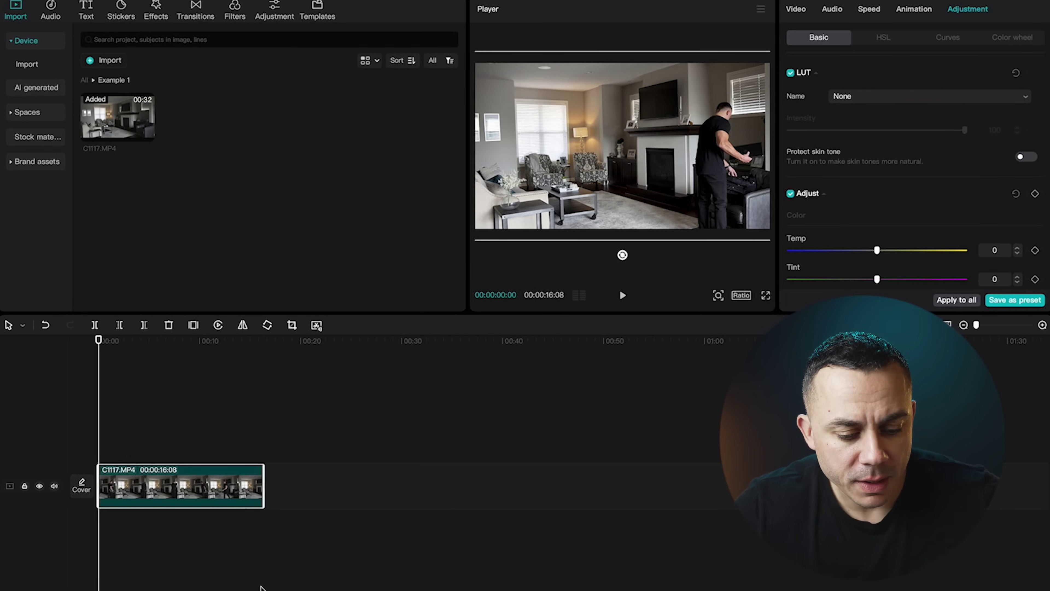
pyautogui.rightClick(165, 485)
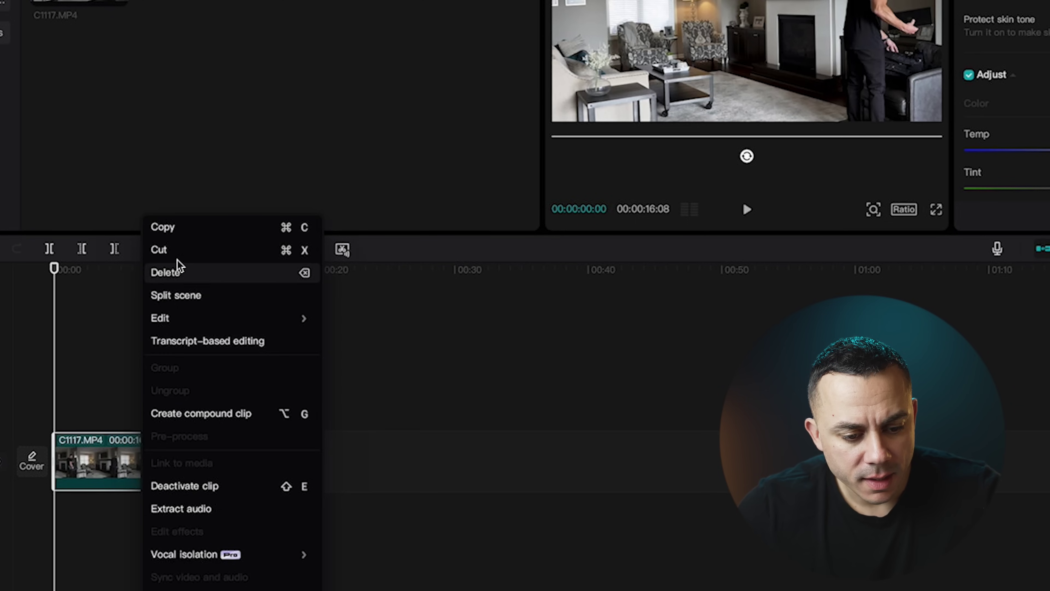
pyautogui.click(173, 227)
pyautogui.press('super+v')
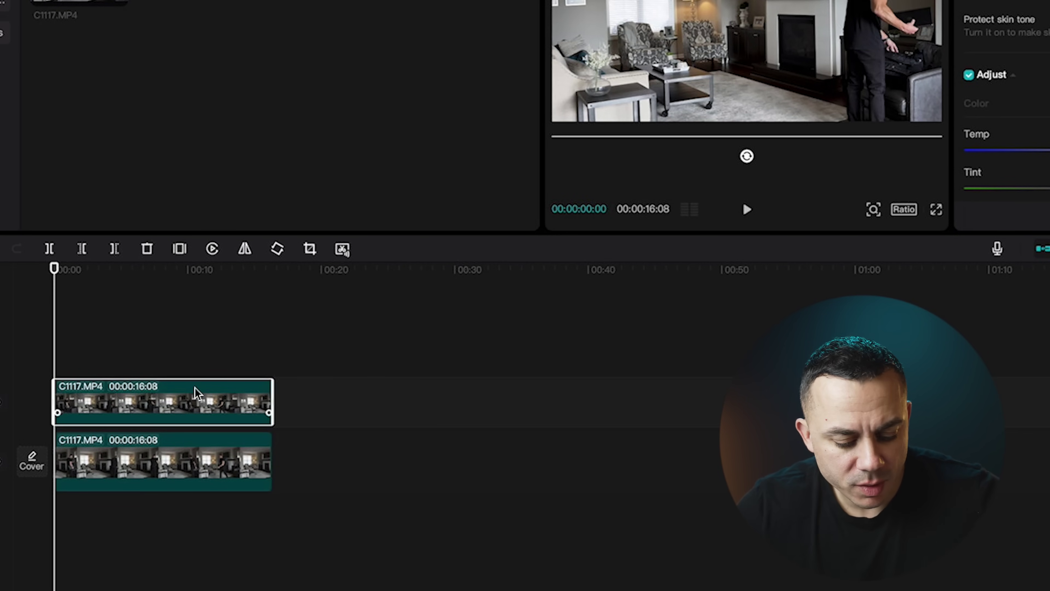
pyautogui.moveTo(185, 395); pyautogui.dragTo(183, 337)
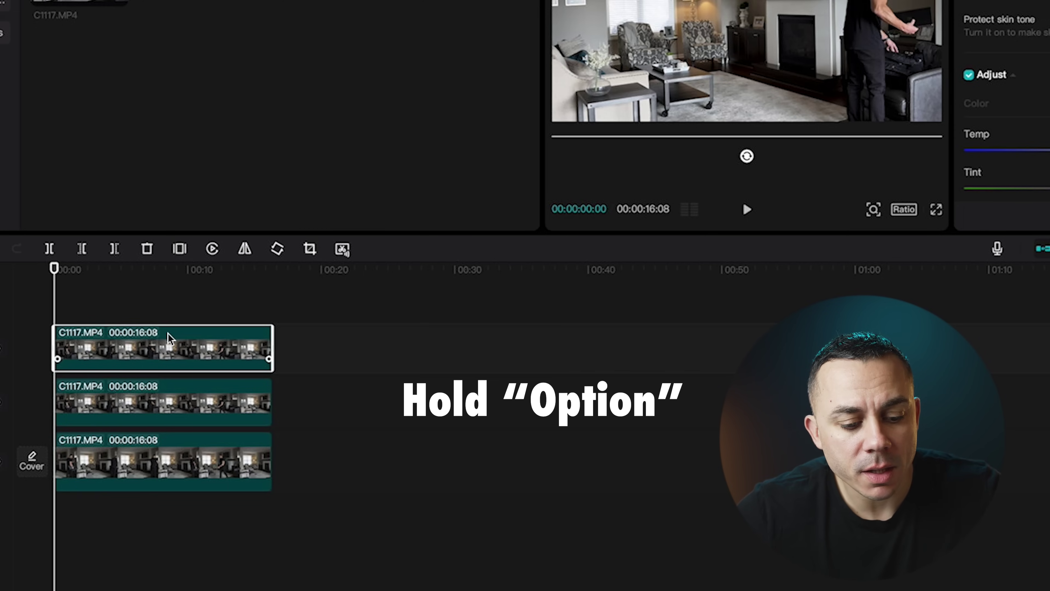
pyautogui.press('Delete')
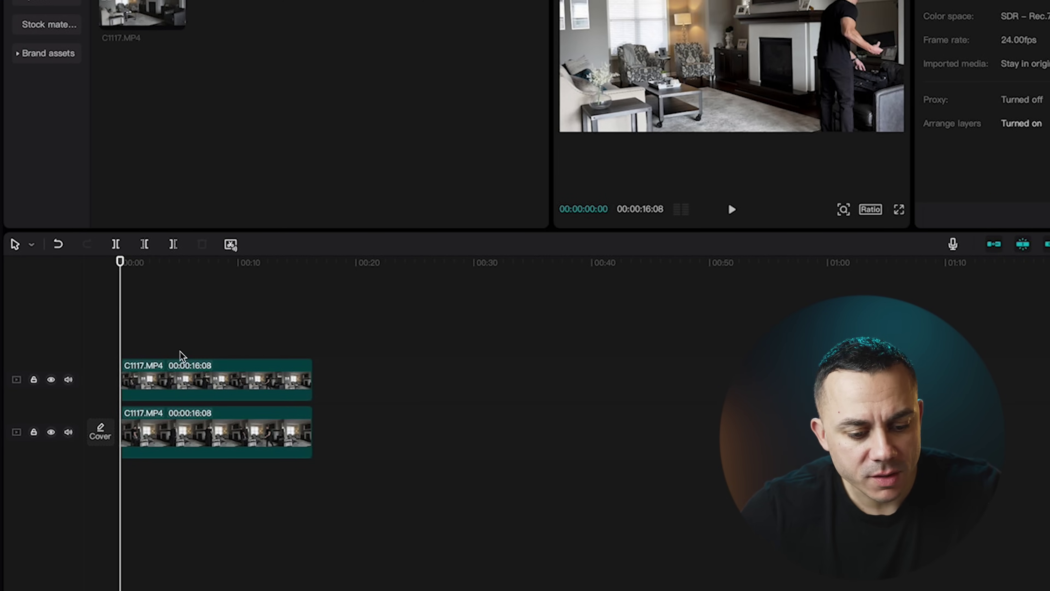
pyautogui.click(180, 372)
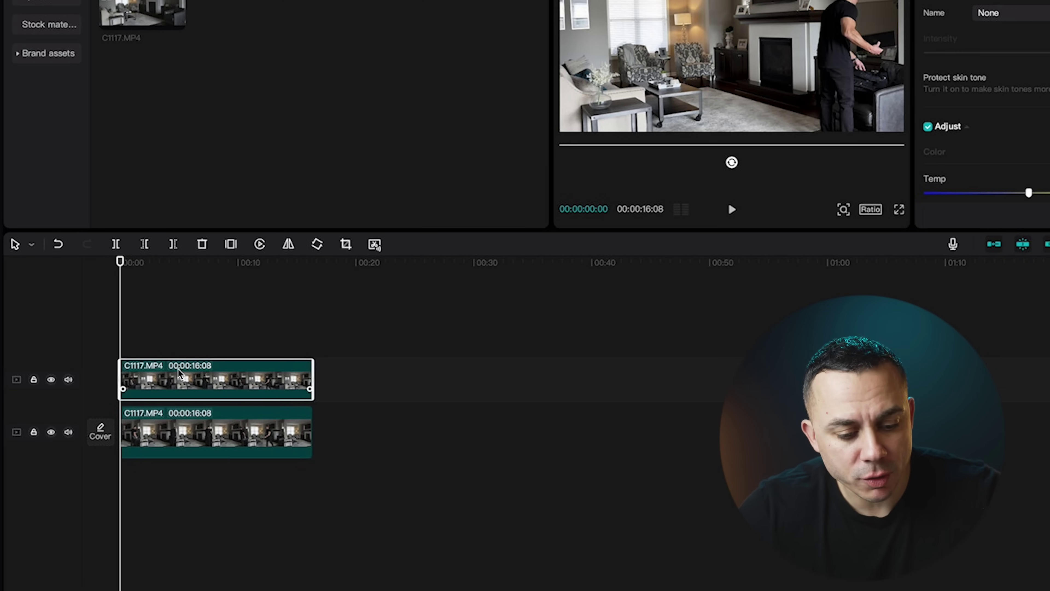
pyautogui.click(51, 379)
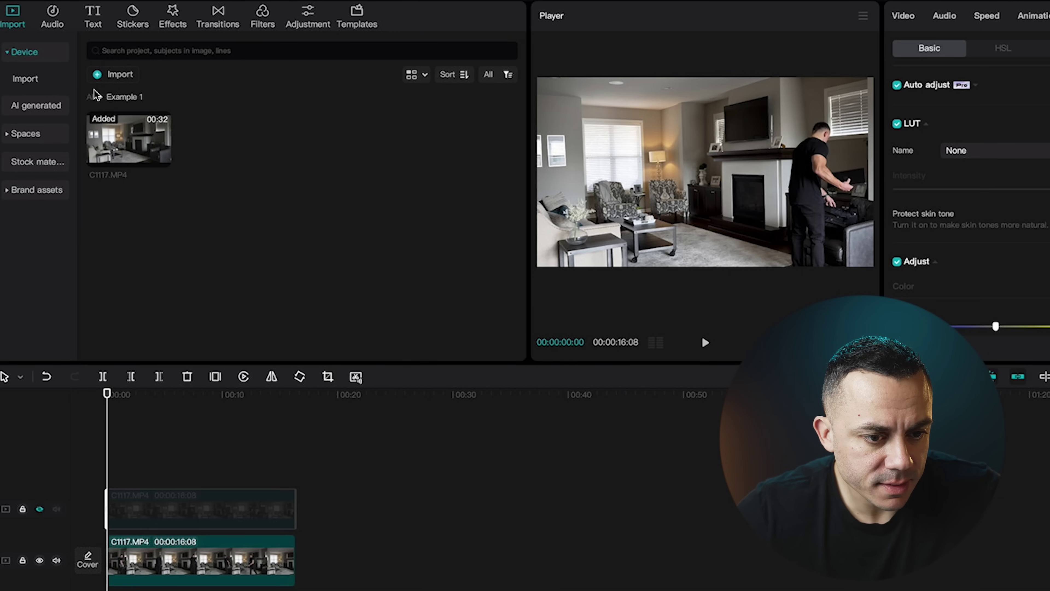
# Place the plain Abc text between the two C1117.MP4 tracks and stretch it to 16 seconds.
pyautogui.click(92, 14)
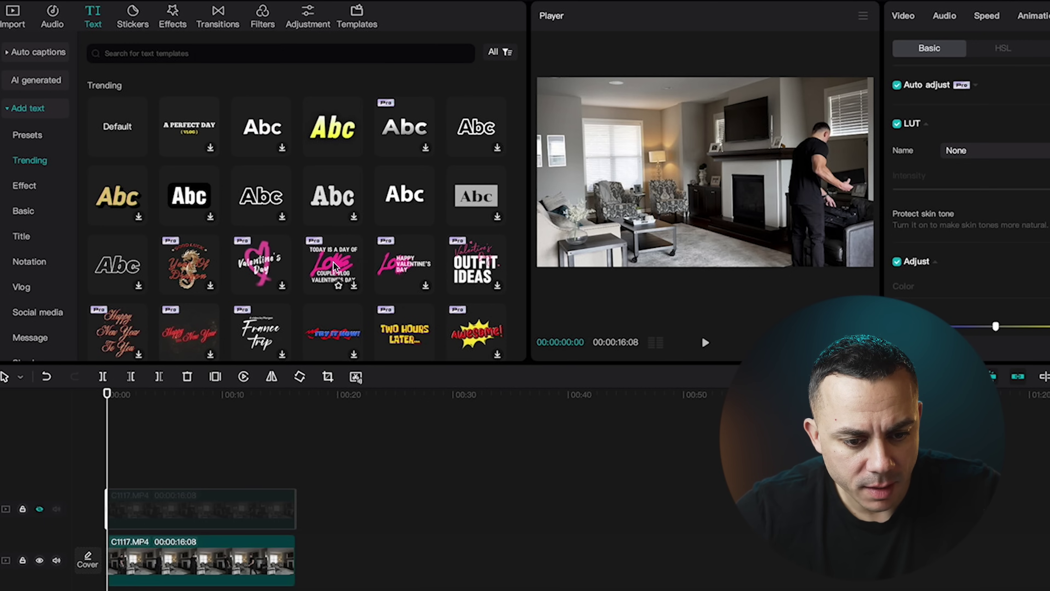
pyautogui.click(403, 193)
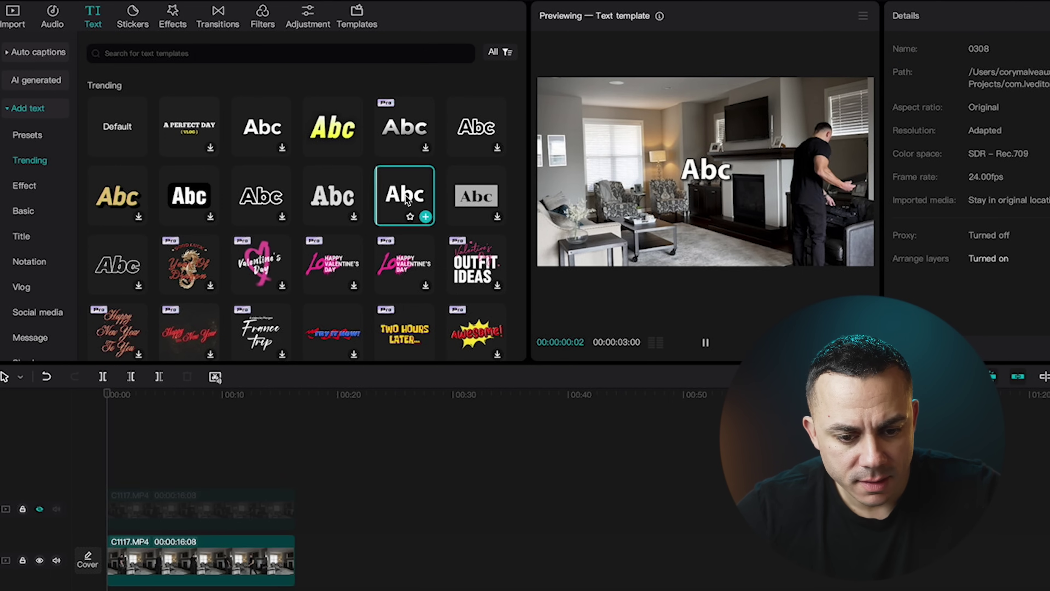
pyautogui.click(425, 216)
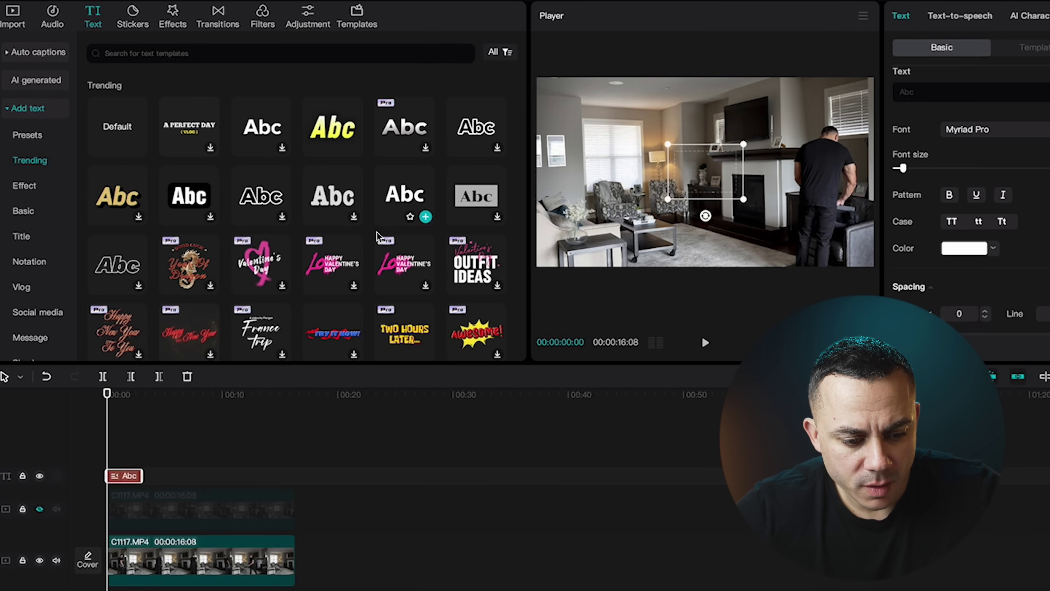
pyautogui.moveTo(120, 477); pyautogui.dragTo(117, 537)
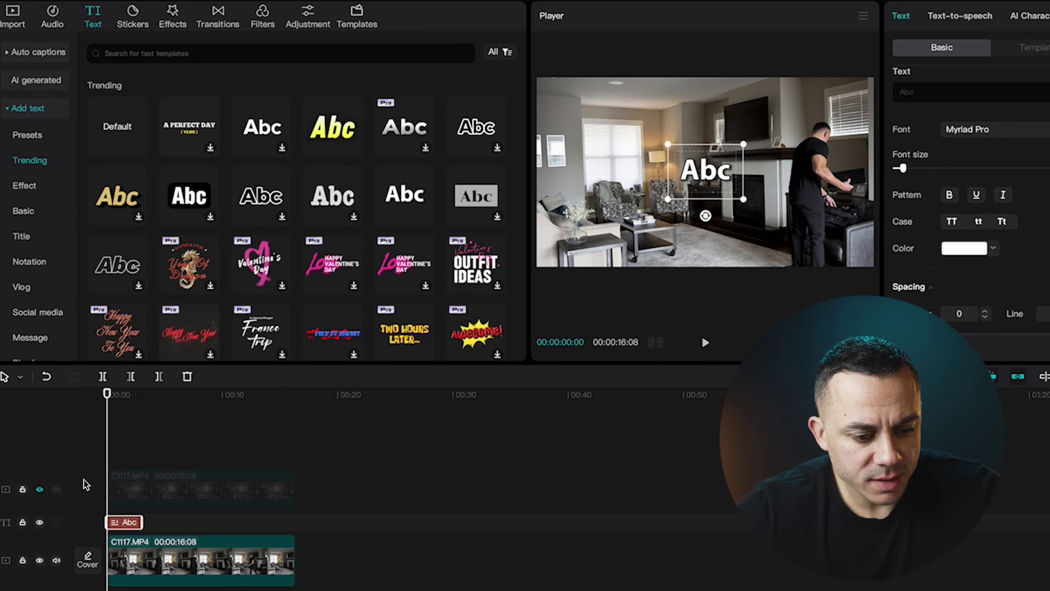
pyautogui.click(43, 490)
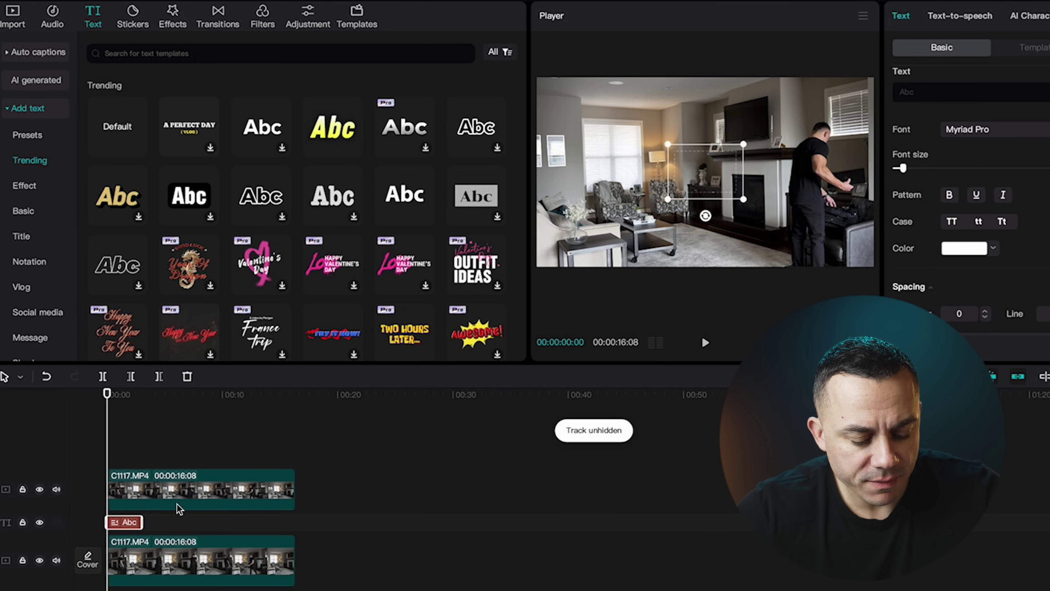
pyautogui.moveTo(143, 521); pyautogui.dragTo(296, 522)
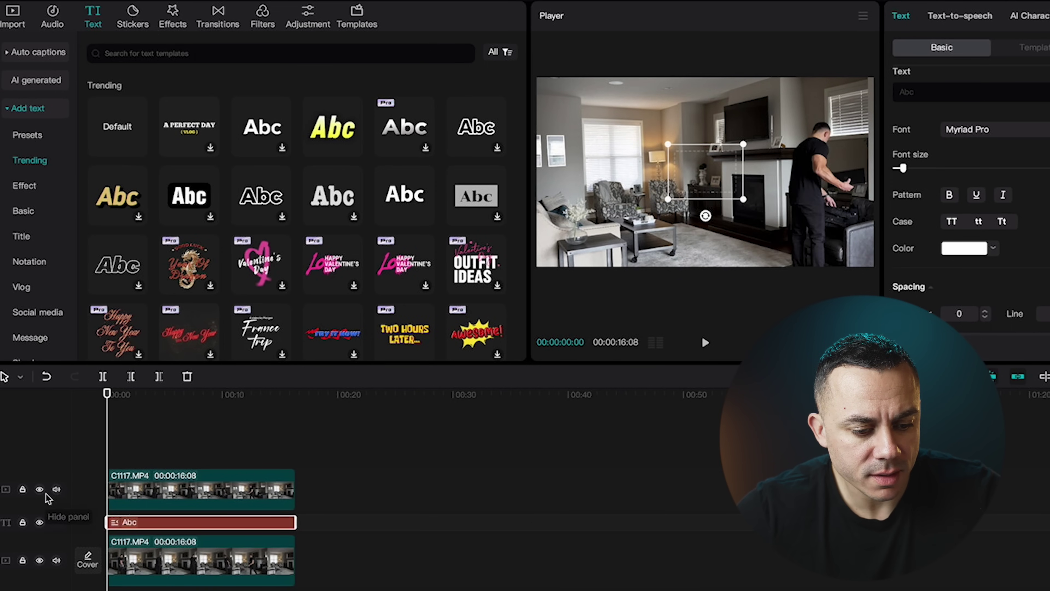
pyautogui.click(38, 490)
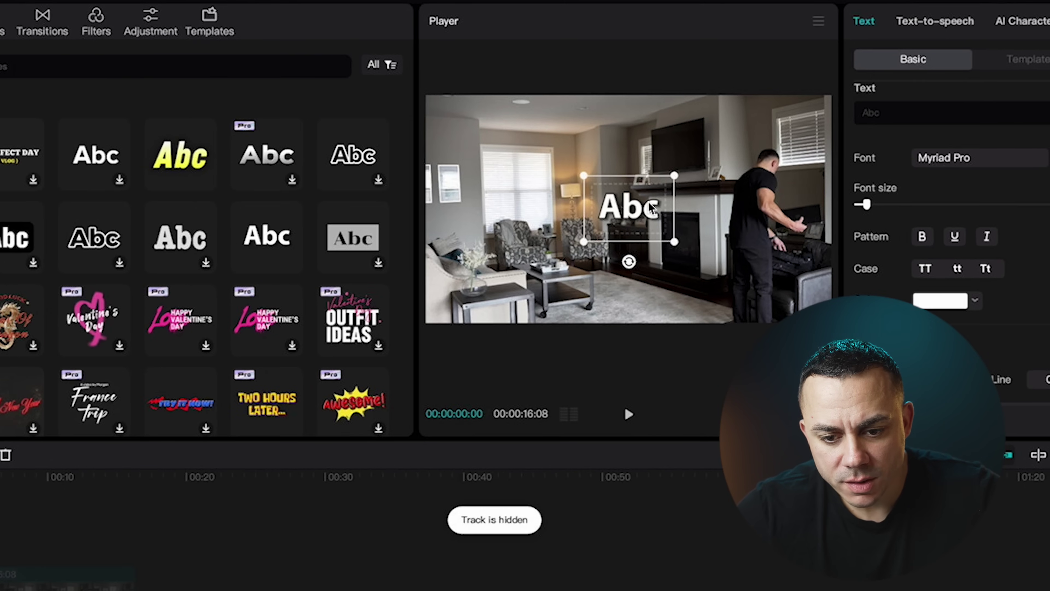
# Change the caption text to 'Tuesday', enlarge it in the preview and make it bold.
pyautogui.click(651, 205)
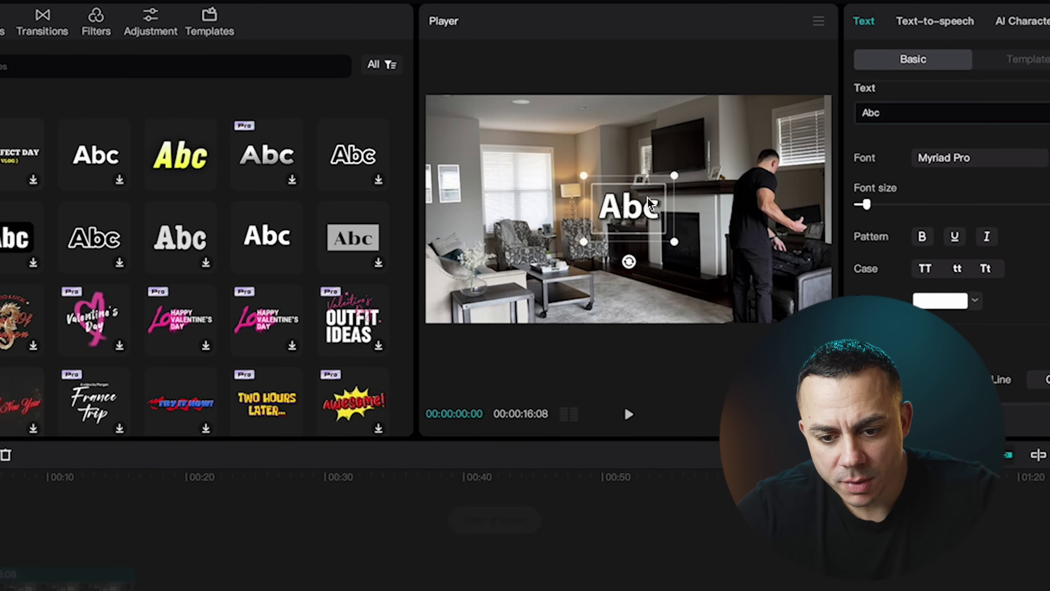
pyautogui.hotkey('ctrl', 'a')
pyautogui.write('Tu')
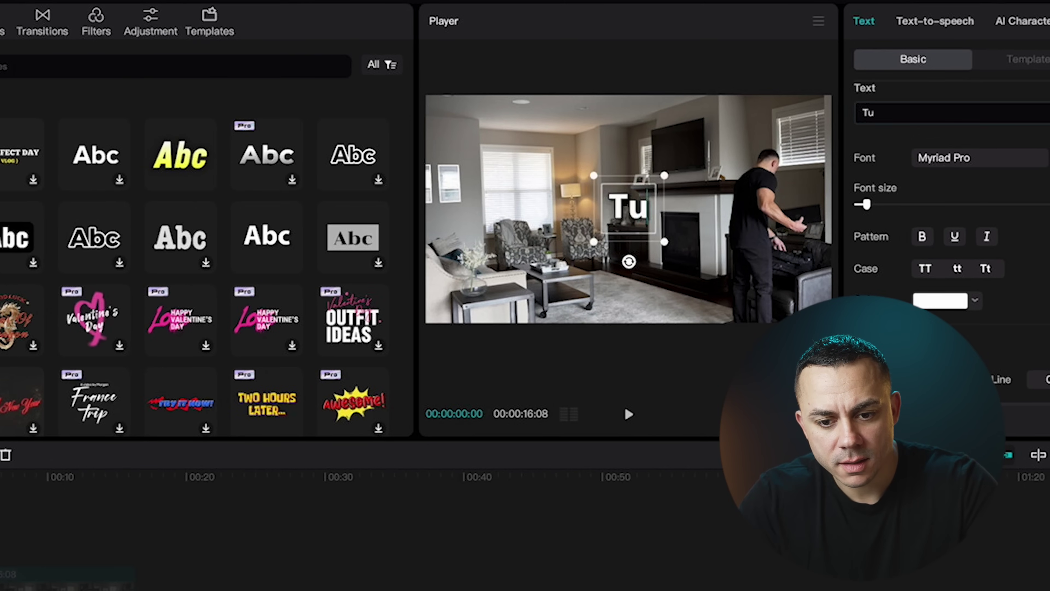
pyautogui.write('esday')
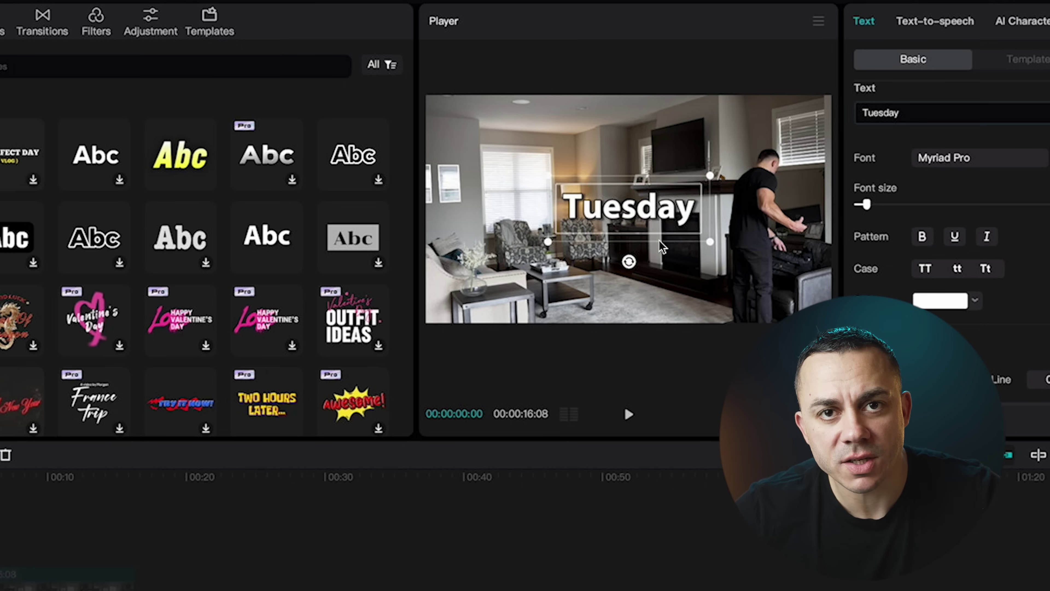
pyautogui.moveTo(547, 242); pyautogui.dragTo(501, 278)
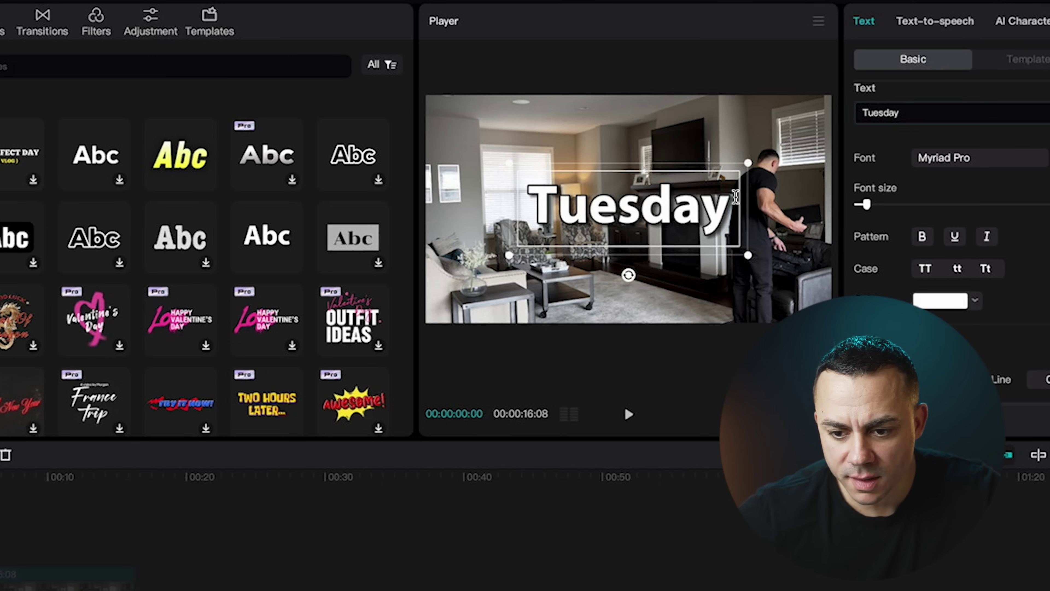
pyautogui.click(922, 242)
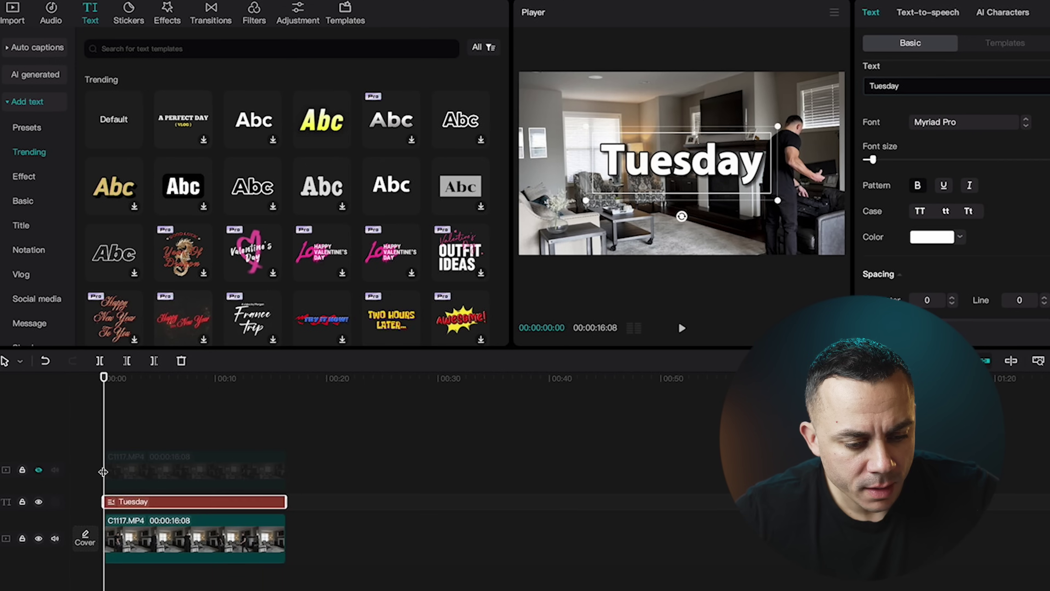
# Unhide the upper C1117.MP4 track and bring up that clip's Video settings.
pyautogui.click(38, 471)
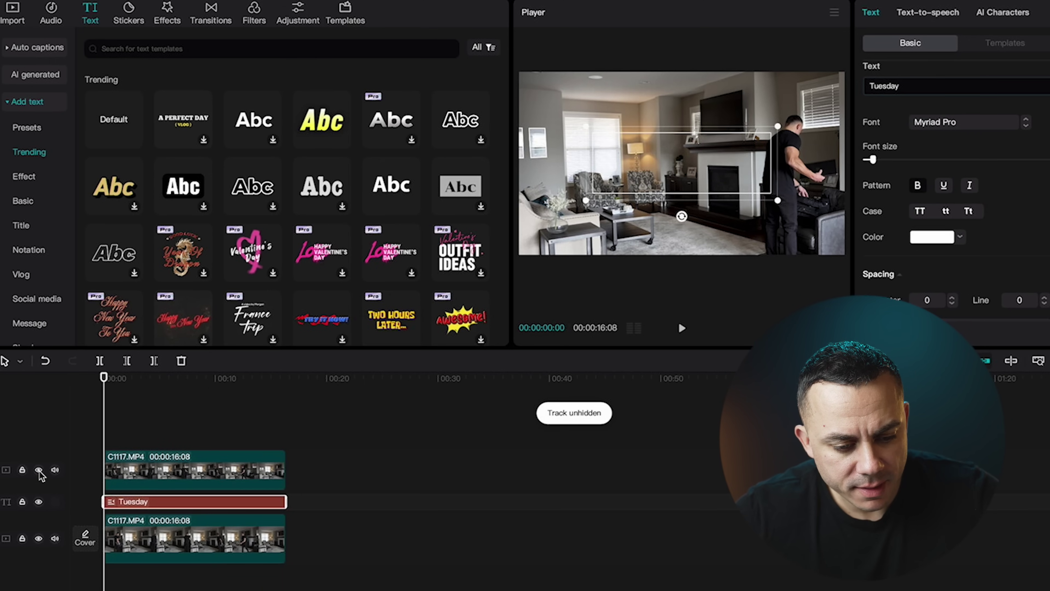
pyautogui.moveTo(100, 379); pyautogui.dragTo(145, 384)
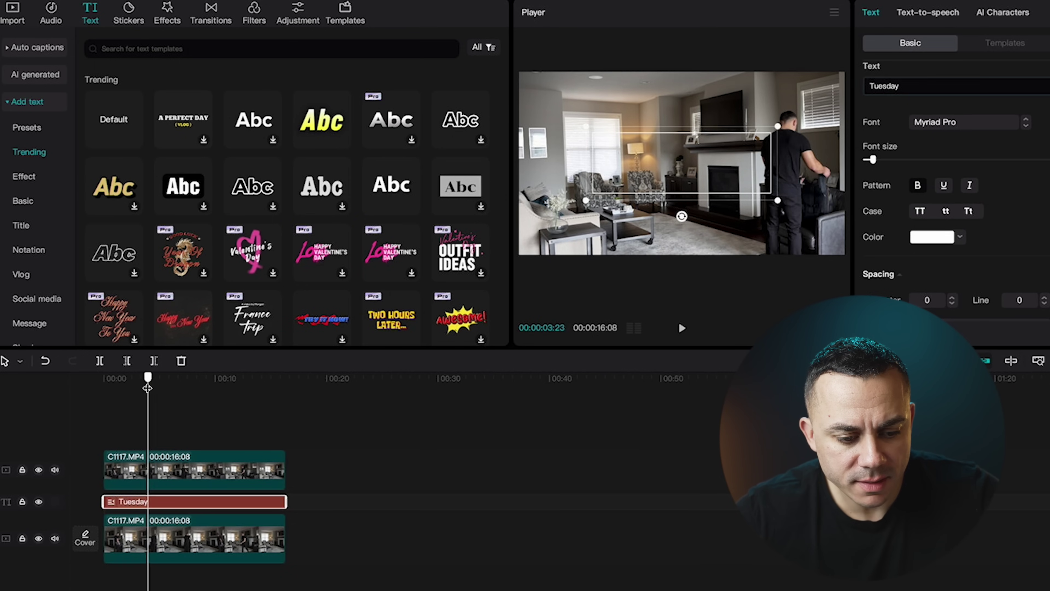
pyautogui.click(182, 473)
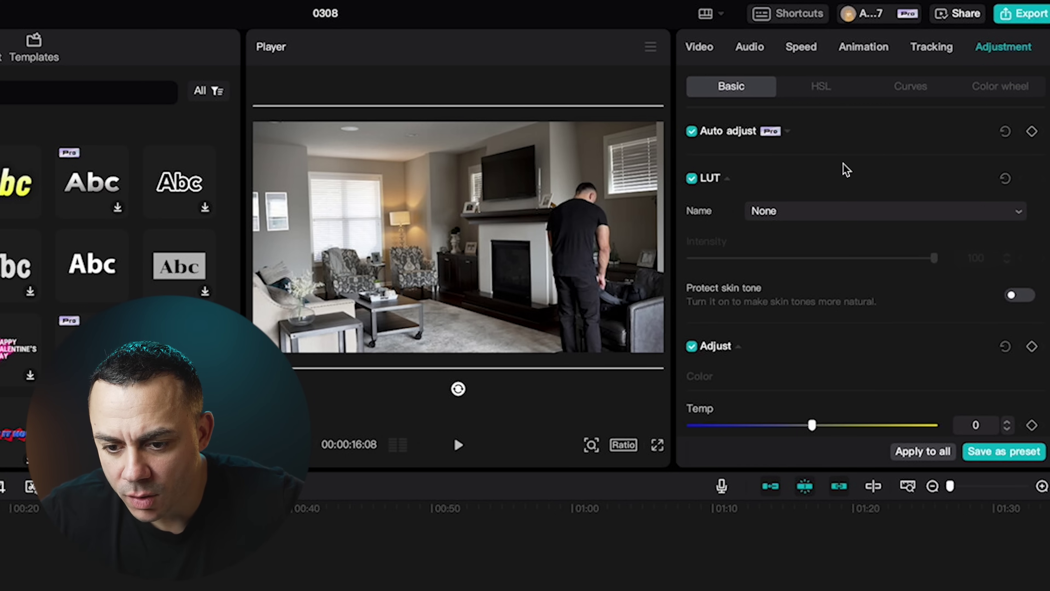
pyautogui.click(703, 52)
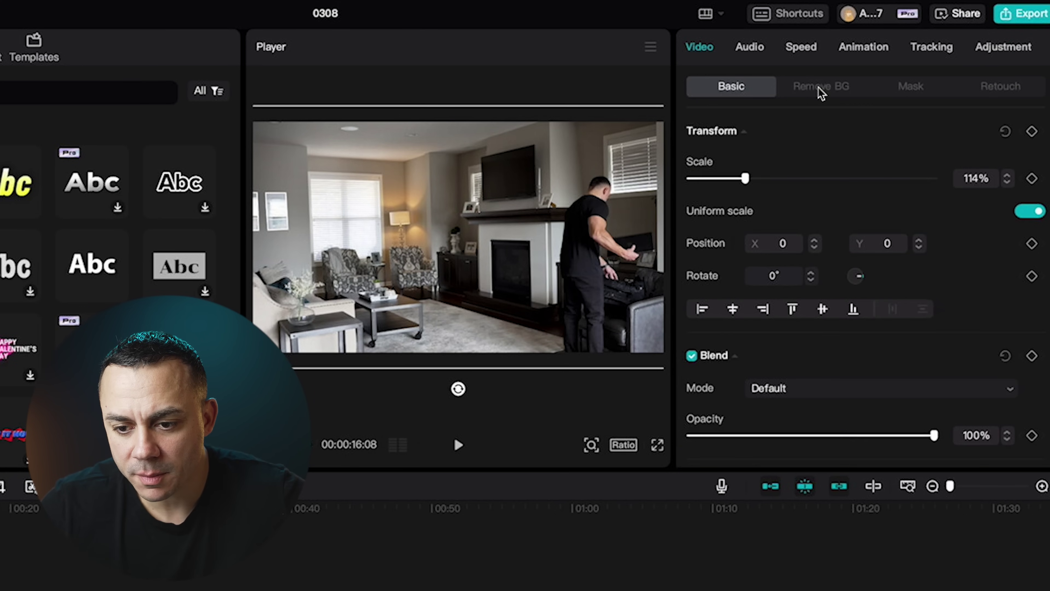
# Turn on Auto removal under Remove BG for the upper C1117.MP4 clip.
pyautogui.click(832, 89)
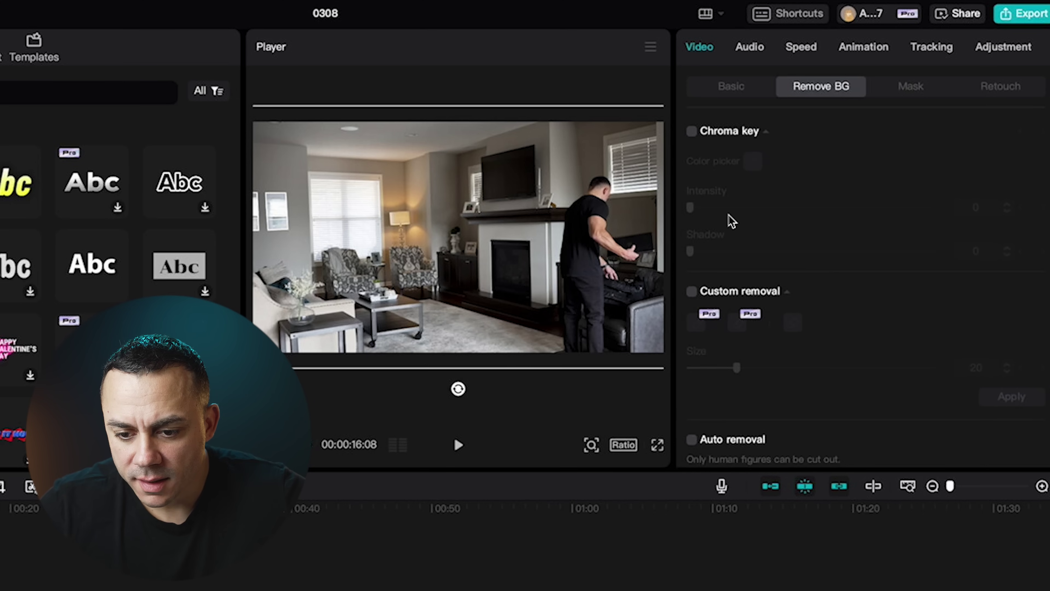
pyautogui.scroll(-1, 718, 272)
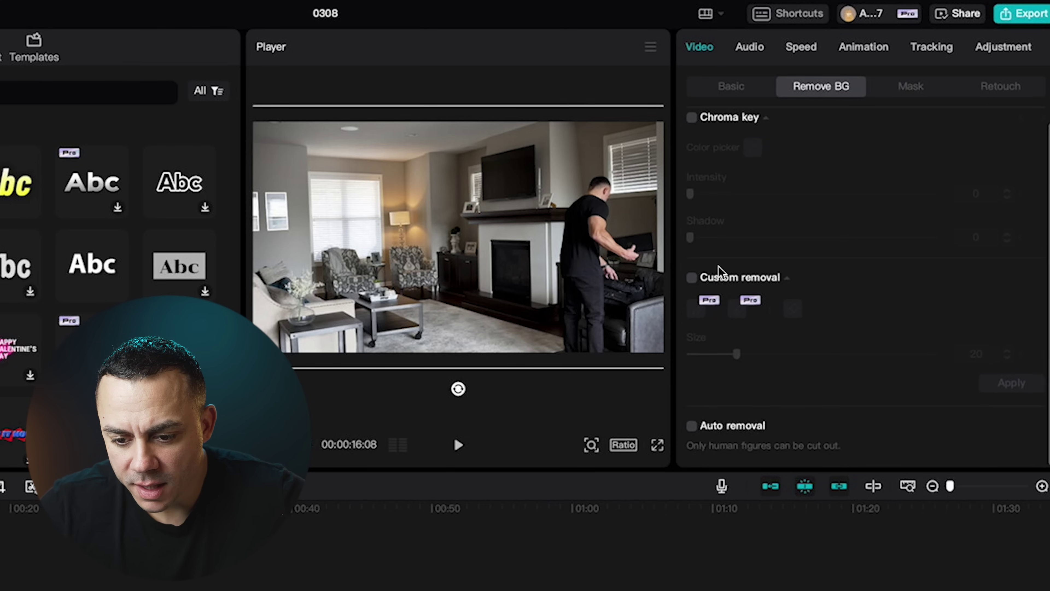
pyautogui.click(692, 428)
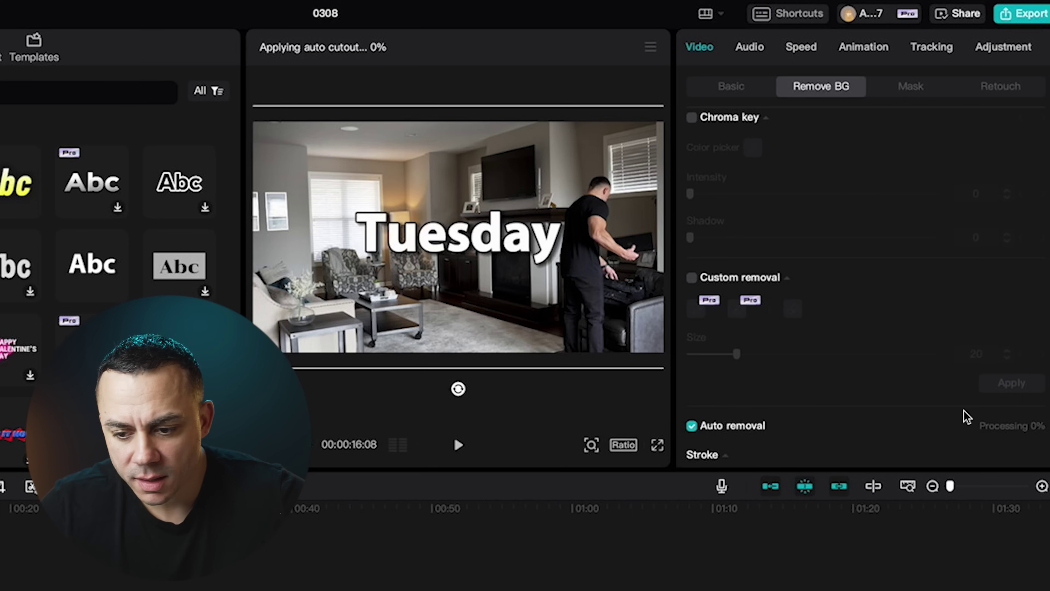
pyautogui.scroll(-3, 863, 420)
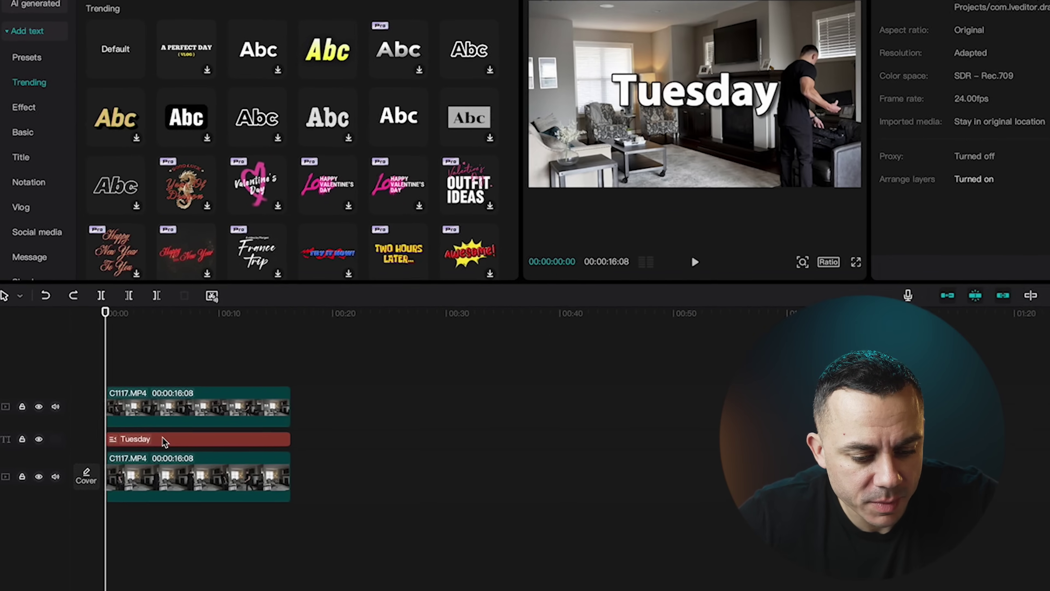
# Convert the Tuesday text clip into a compound clip.
pyautogui.click(151, 455)
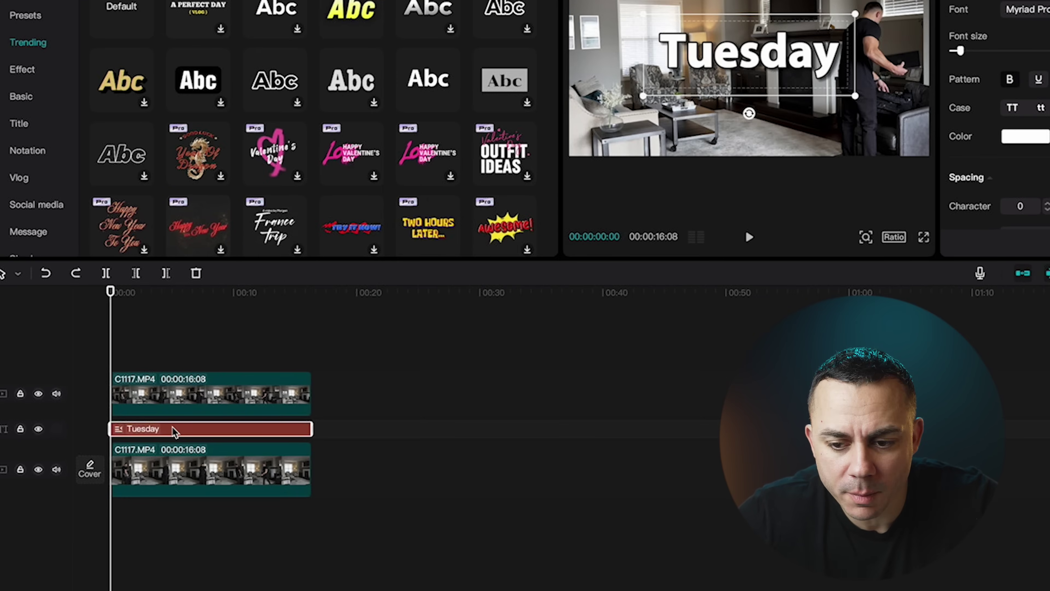
pyautogui.rightClick(173, 432)
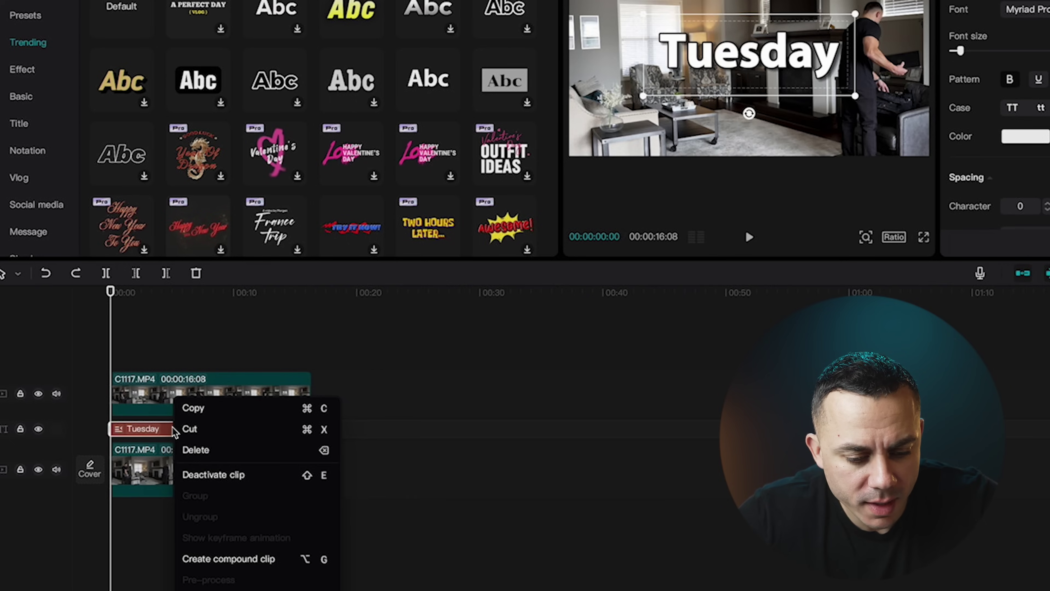
pyautogui.click(217, 559)
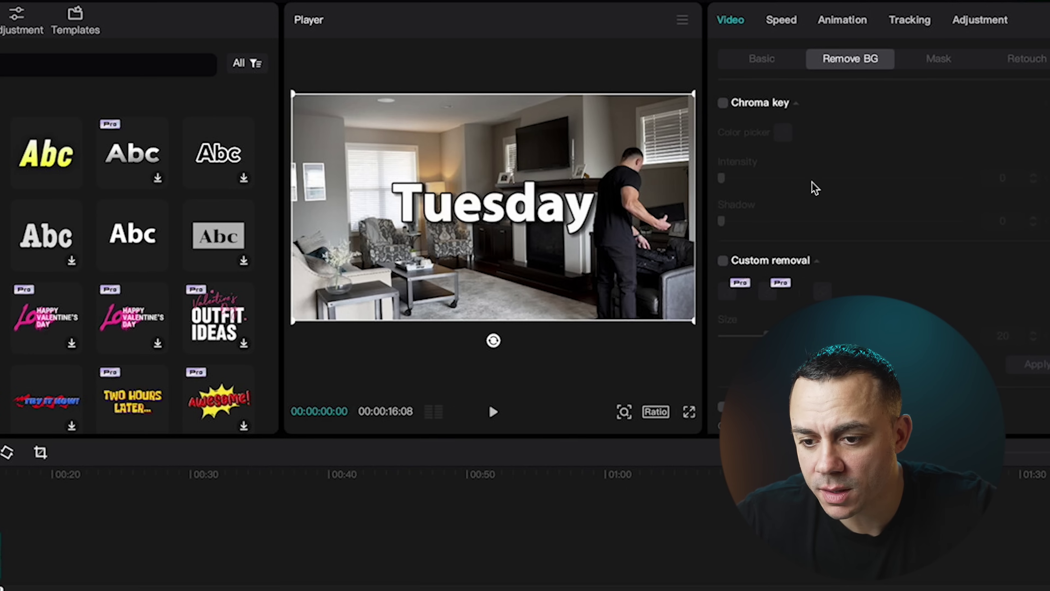
# Apply a Rectangle mask to the compound clip, sized to frame the whole word Tuesday.
pyautogui.click(939, 60)
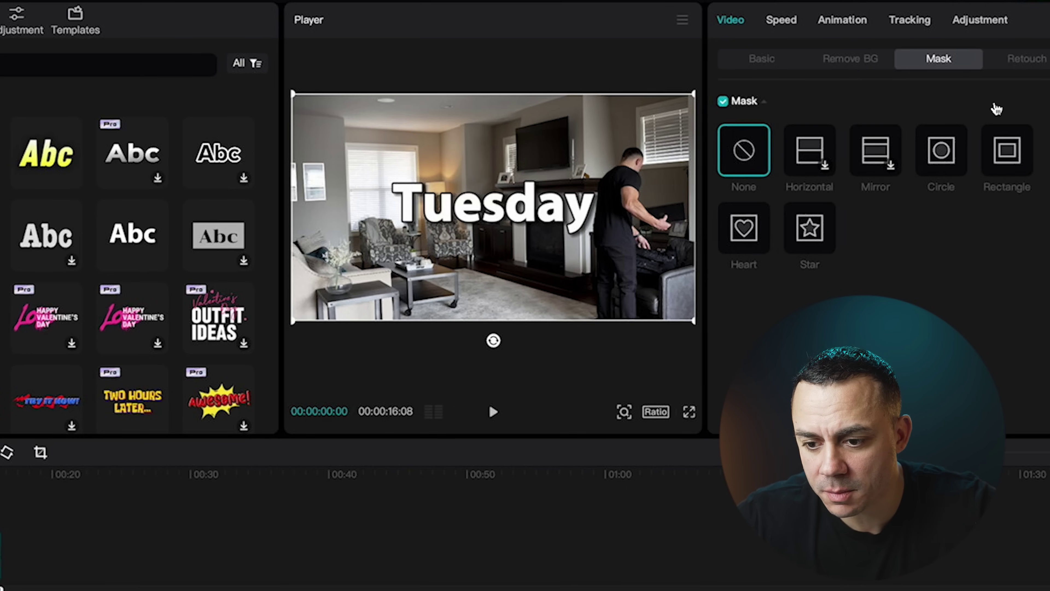
pyautogui.click(1007, 150)
pyautogui.moveTo(579, 198); pyautogui.dragTo(542, 200)
pyautogui.moveTo(348, 195); pyautogui.dragTo(343, 194)
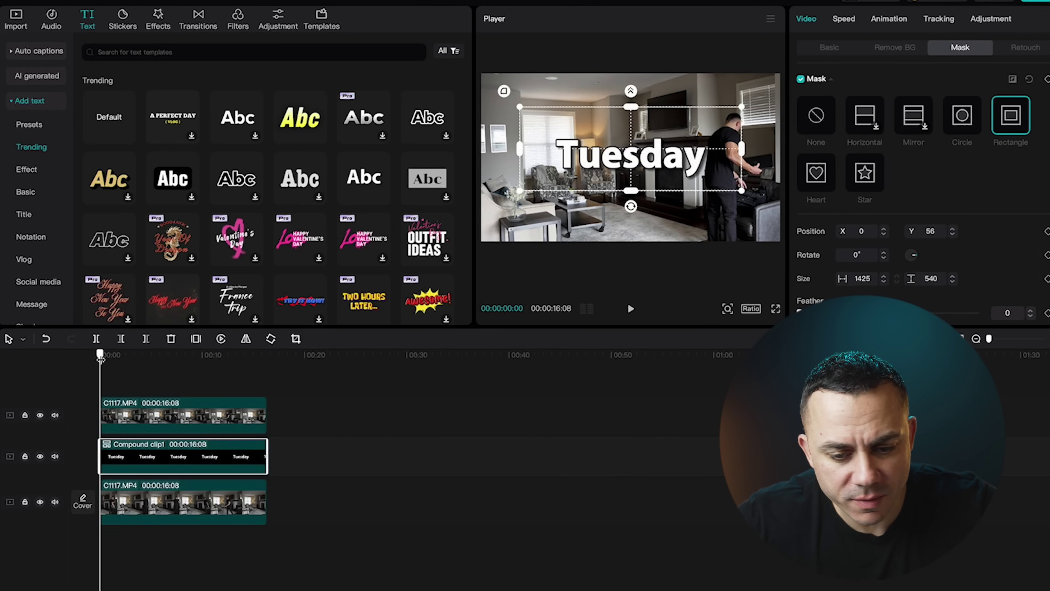
pyautogui.moveTo(100, 359); pyautogui.dragTo(199, 356)
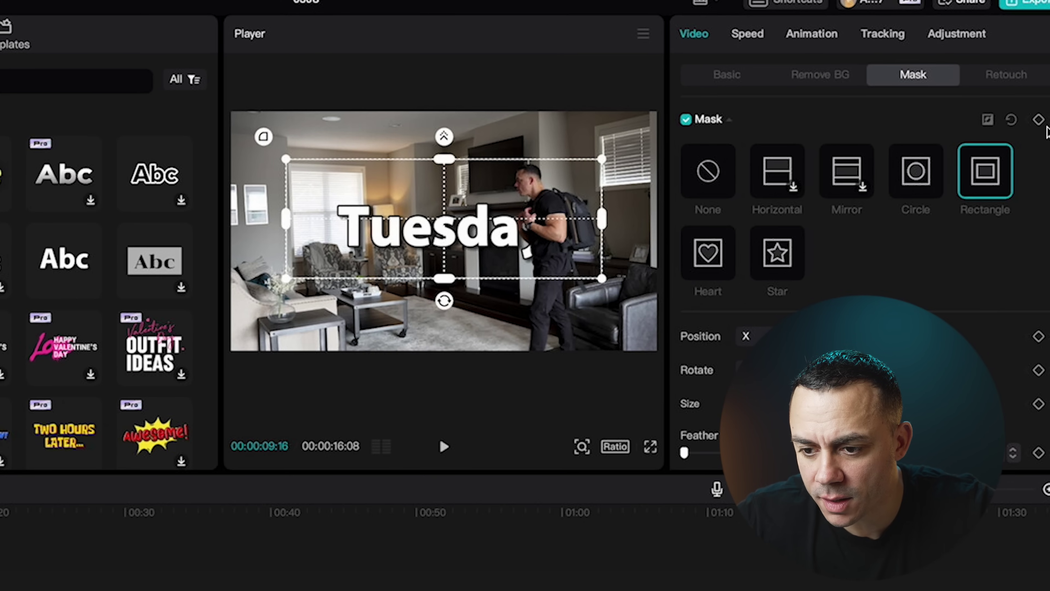
# Keyframe the rectangle mask, sliding it left and narrowing it frame by frame to follow the presenter.
pyautogui.click(1039, 120)
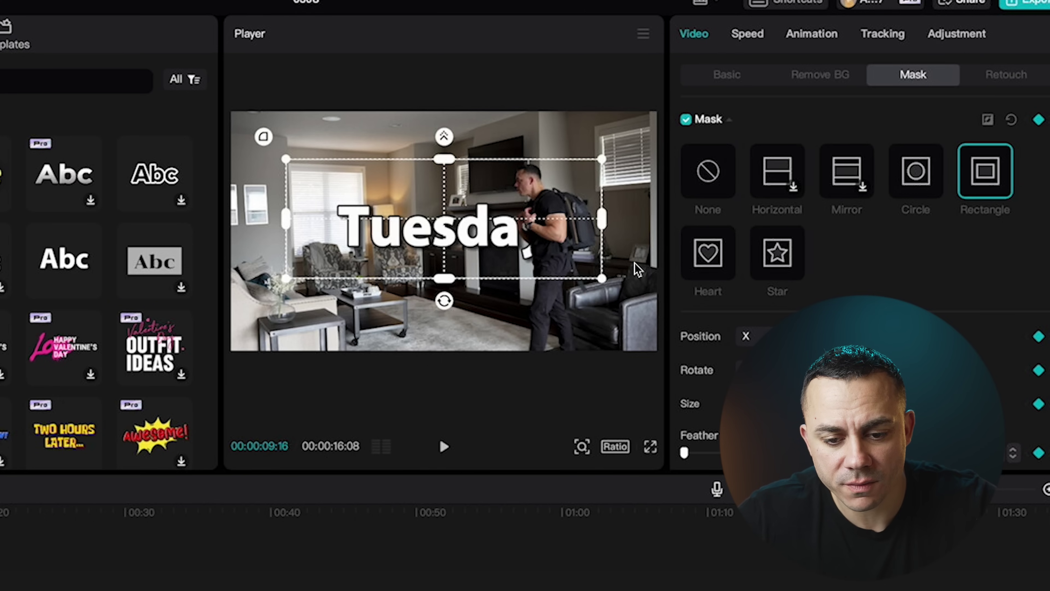
pyautogui.press('Right')
pyautogui.press('Right')
pyautogui.press('Right')
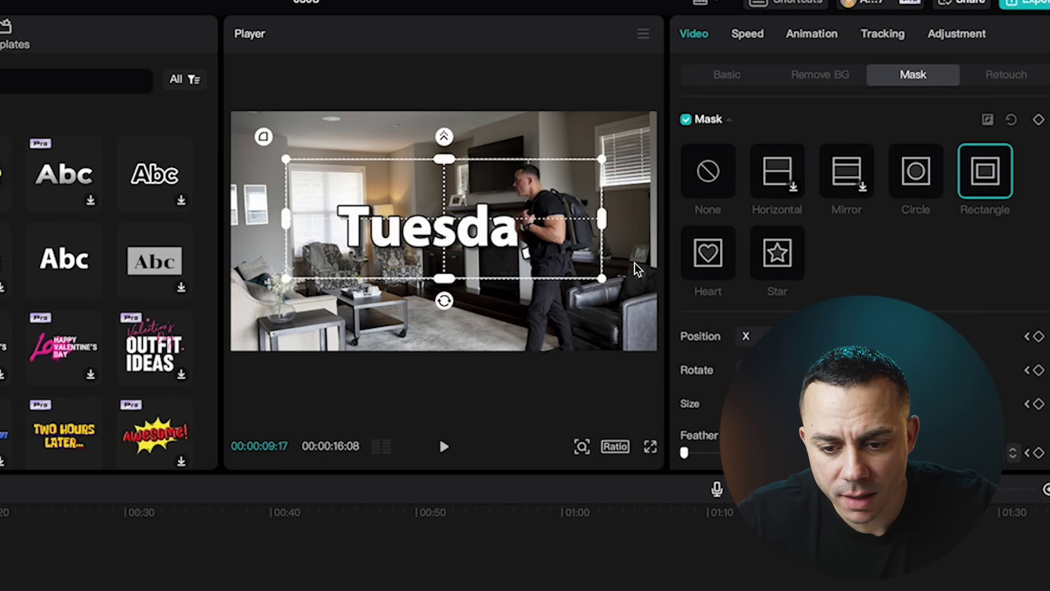
pyautogui.moveTo(537, 240); pyautogui.dragTo(462, 240)
pyautogui.press('Right')
pyautogui.press('Right')
pyautogui.press('Right')
pyautogui.press('Right')
pyautogui.press('Right')
pyautogui.press('Right')
pyautogui.press('Right')
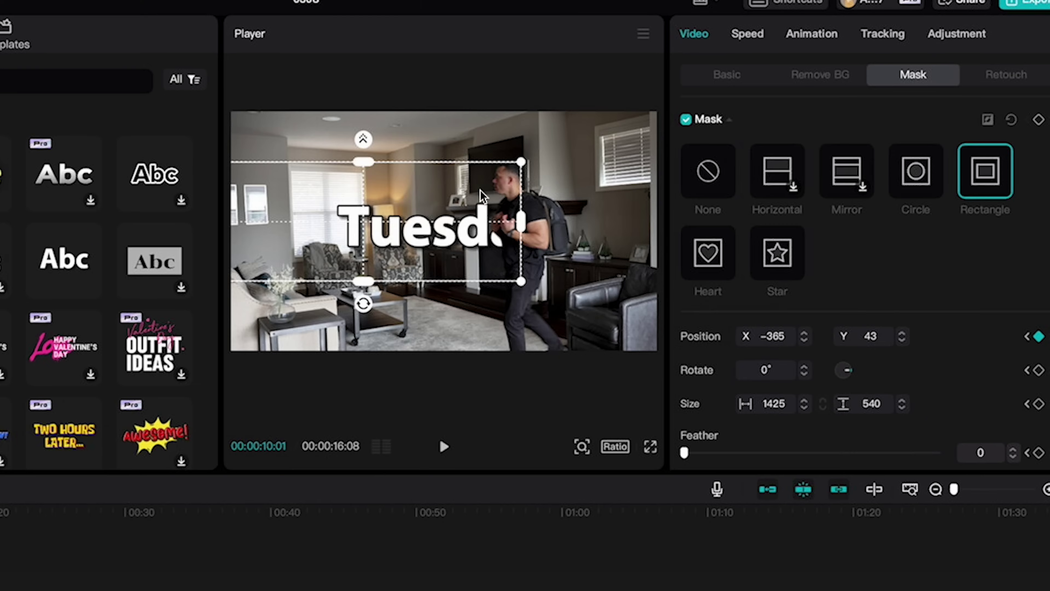
pyautogui.press('Right')
pyautogui.press('Right')
pyautogui.press('Right')
pyautogui.moveTo(480, 190); pyautogui.dragTo(414, 204)
pyautogui.press('Right')
pyautogui.press('Right')
pyautogui.press('Right')
pyautogui.press('Right')
pyautogui.press('Right')
pyautogui.press('Right')
pyautogui.press('Right')
pyautogui.press('Right')
pyautogui.press('Right')
pyautogui.press('Right')
pyautogui.press('Right')
pyautogui.press('Right')
pyautogui.press('Right')
pyautogui.moveTo(402, 211); pyautogui.dragTo(312, 215)
pyautogui.moveTo(389, 223); pyautogui.dragTo(317, 225)
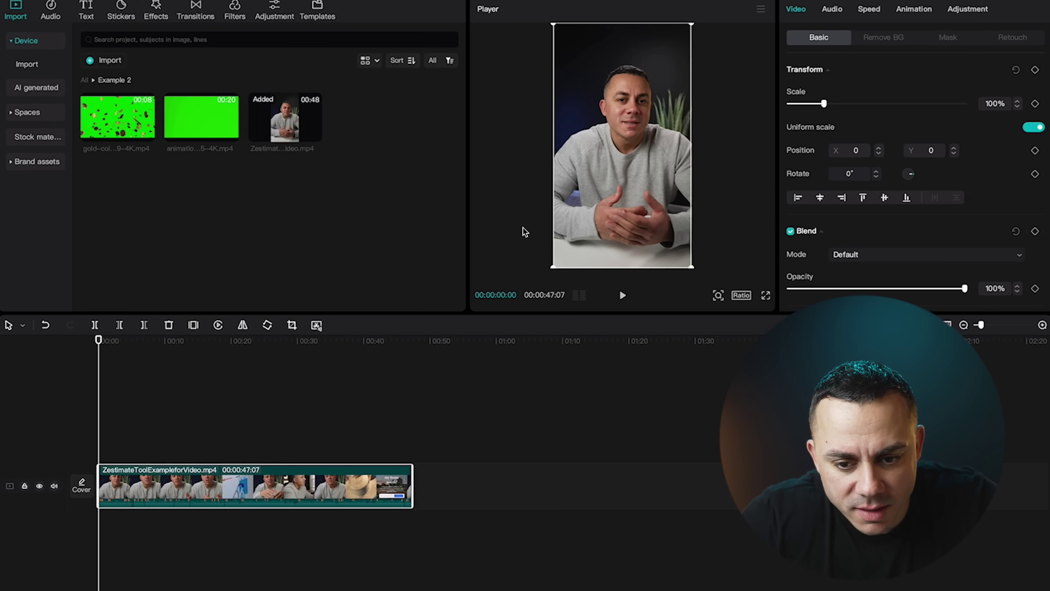
# Preview the talking-head, falling-bills and gold-coins clips.
pyautogui.moveTo(98, 342)
pyautogui.mouseDown()
pyautogui.moveTo(122, 341)
pyautogui.moveTo(98, 341)
pyautogui.mouseUp()
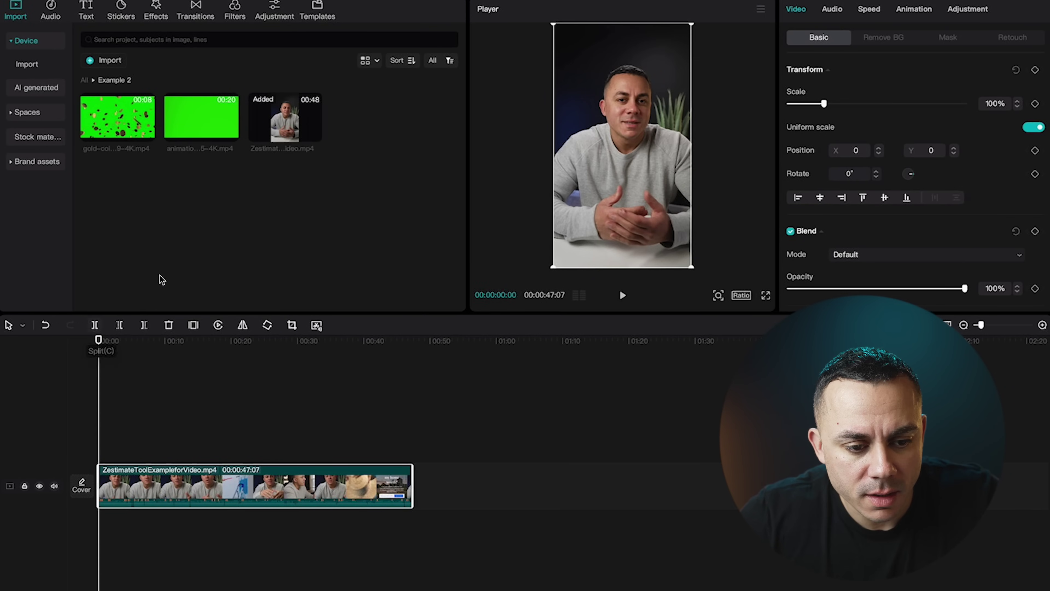
pyautogui.click(202, 122)
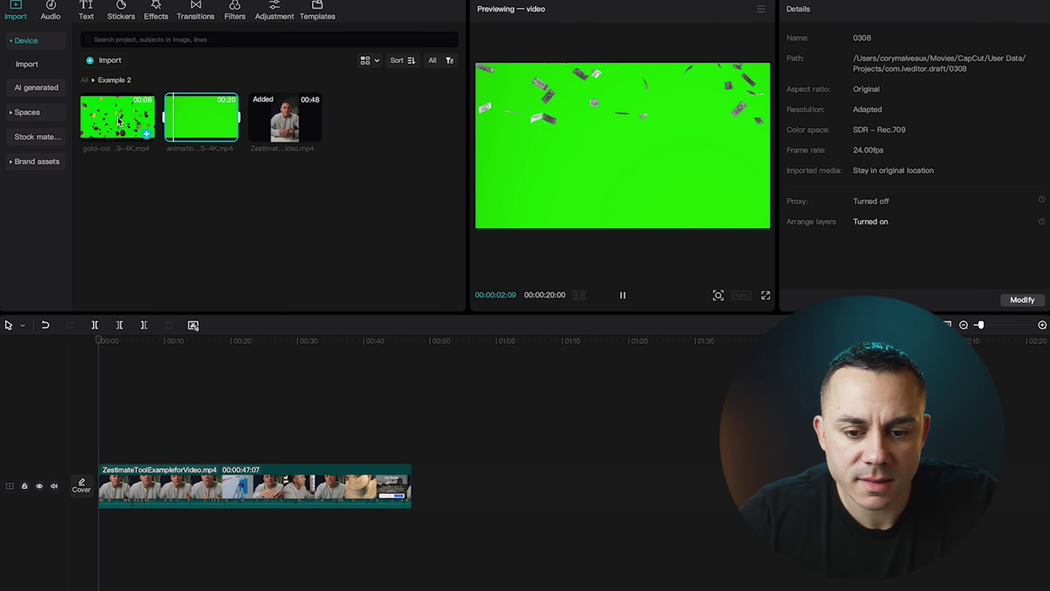
pyautogui.click(119, 120)
pyautogui.click(191, 118)
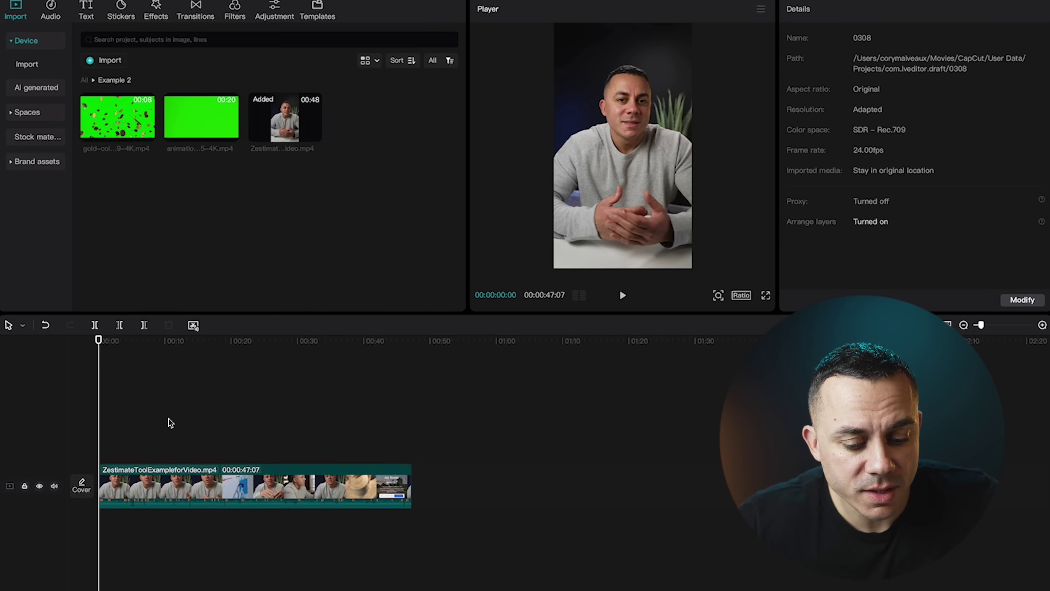
# Copy ZestimateToolExampleforVideo.mp4 and paste it onto a new track above the original.
pyautogui.click(169, 469)
pyautogui.hotkey('ctrl', 'c')
pyautogui.hotkey('ctrl', 'v')
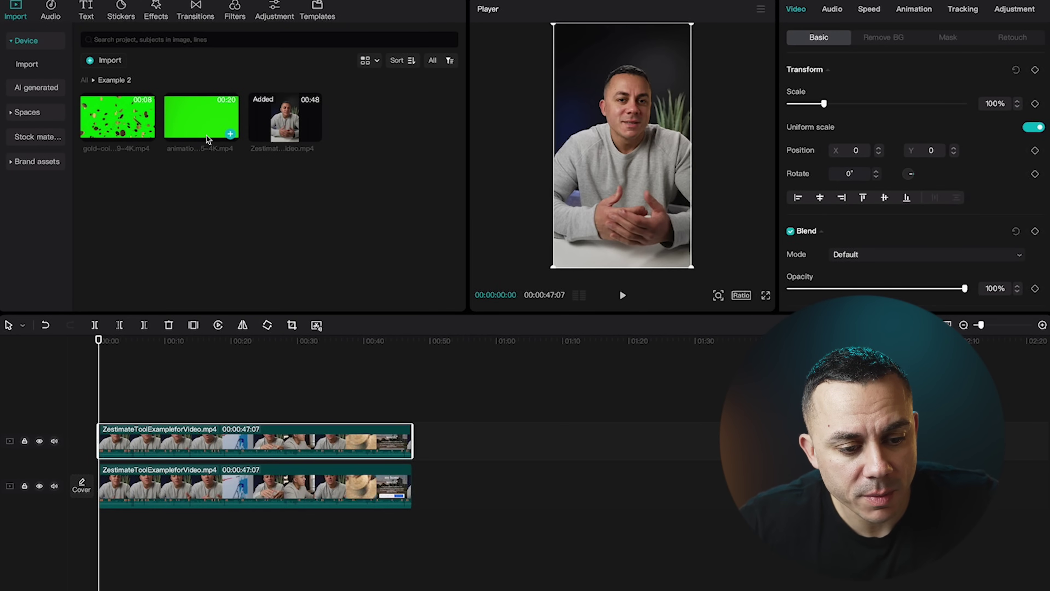
# Put the falling-bills clip on a middle track and hide the top talking-head track.
pyautogui.moveTo(202, 129); pyautogui.dragTo(166, 443)
pyautogui.click(39, 400)
pyautogui.click(41, 401)
pyautogui.moveTo(96, 344); pyautogui.dragTo(157, 344)
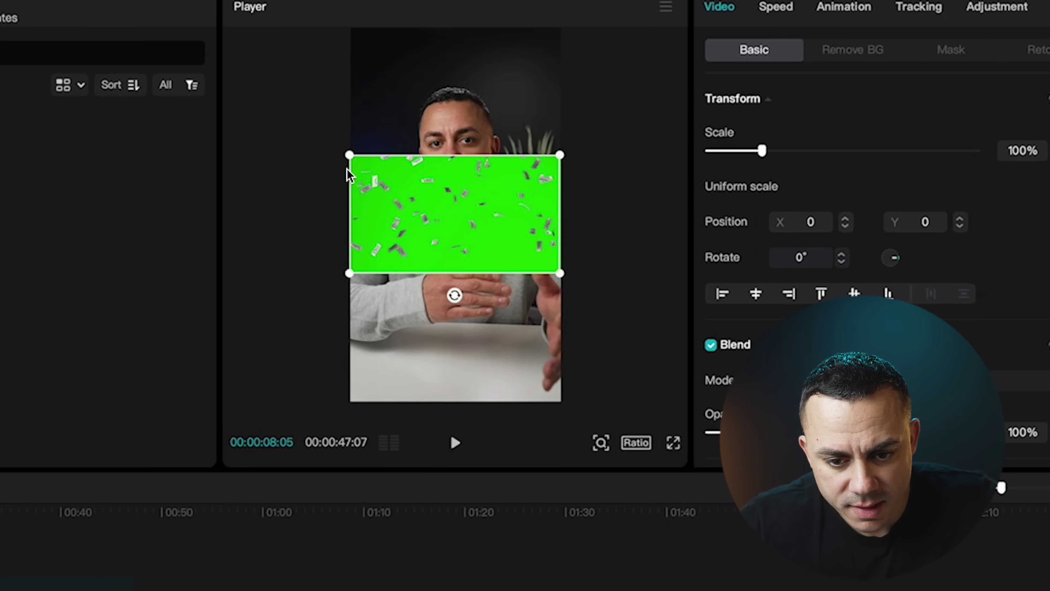
# Scale the green bills clip to about 219% and raise it to Y 797.
pyautogui.moveTo(350, 155); pyautogui.dragTo(260, 105)
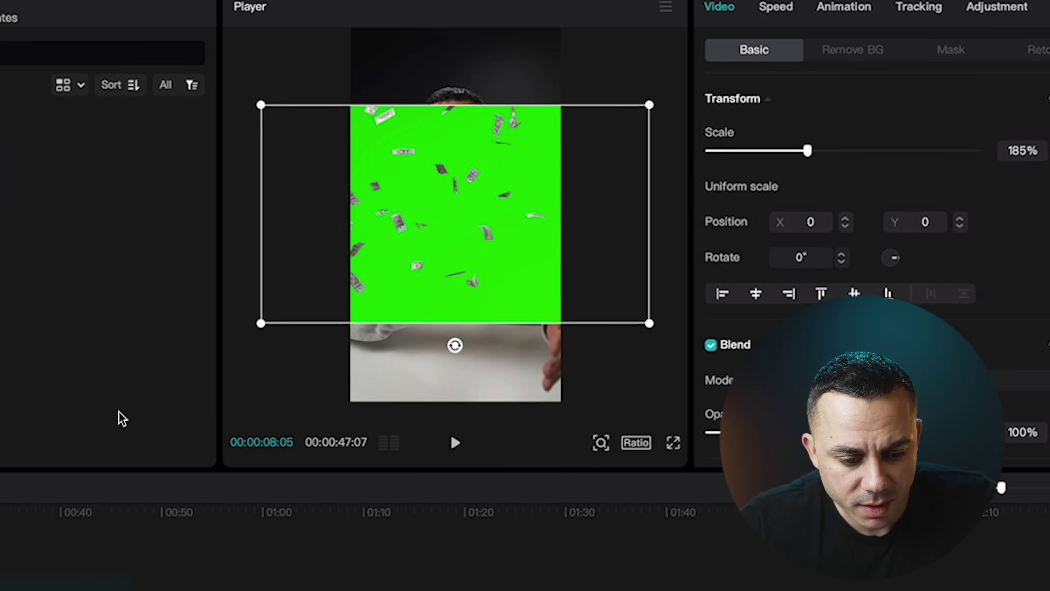
pyautogui.moveTo(453, 222); pyautogui.dragTo(448, 149)
pyautogui.moveTo(650, 245); pyautogui.dragTo(663, 263)
pyautogui.moveTo(249, 251); pyautogui.dragTo(279, 342)
pyautogui.moveTo(514, 469); pyautogui.dragTo(513, 514)
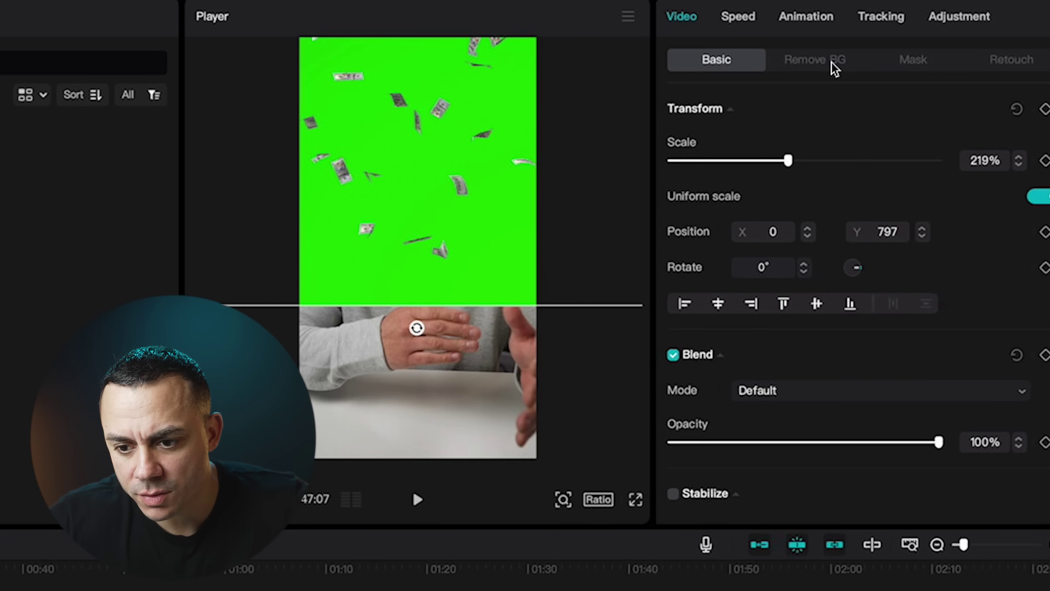
# Chroma-key the bills clip's sampled green screen, settling the intensity at about 80.
pyautogui.click(833, 67)
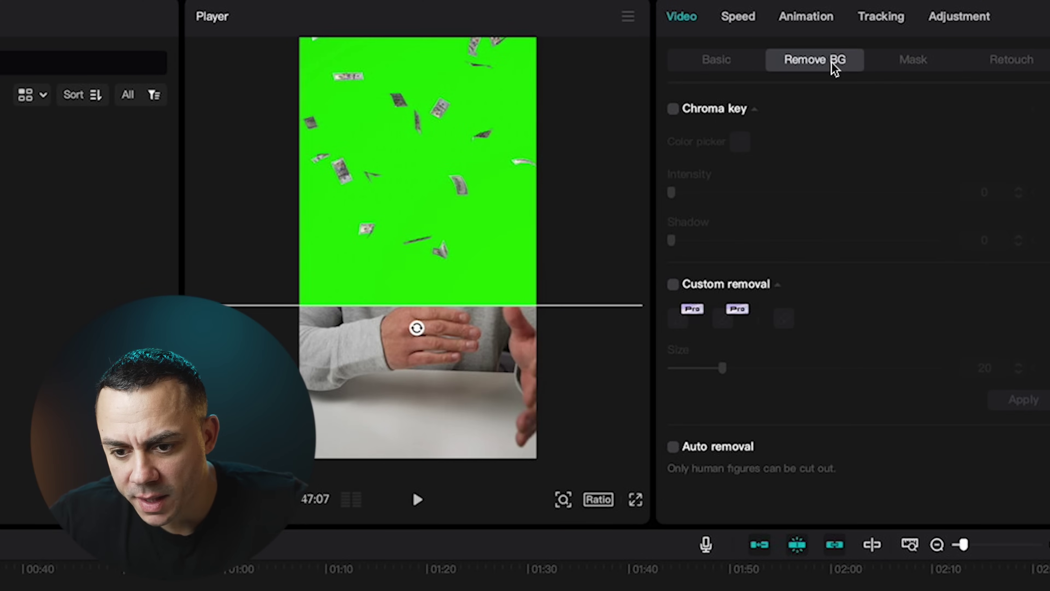
pyautogui.click(674, 110)
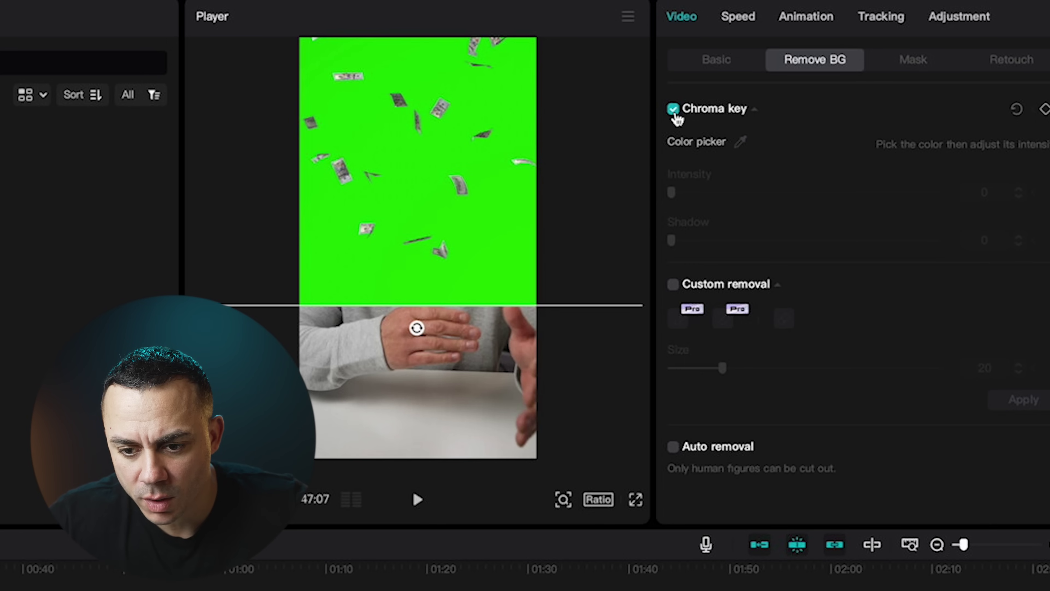
pyautogui.click(741, 145)
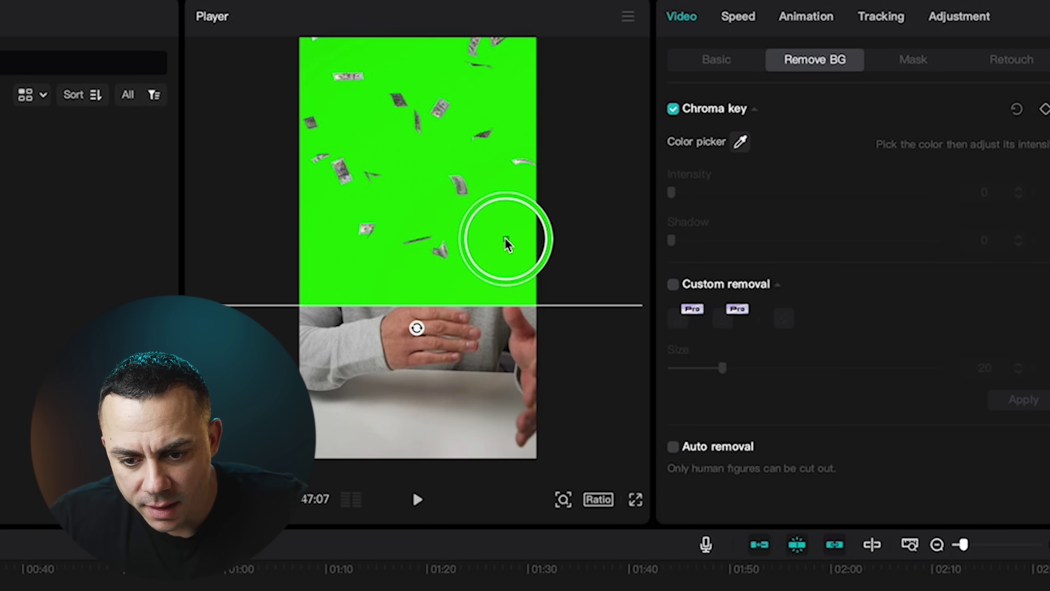
pyautogui.click(494, 244)
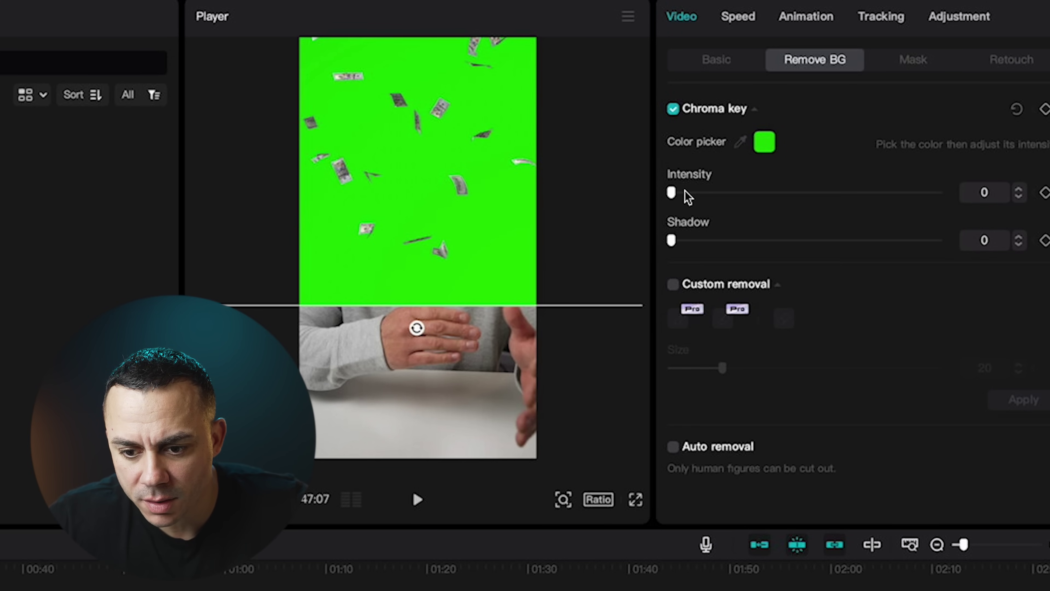
pyautogui.moveTo(672, 192); pyautogui.dragTo(705, 194)
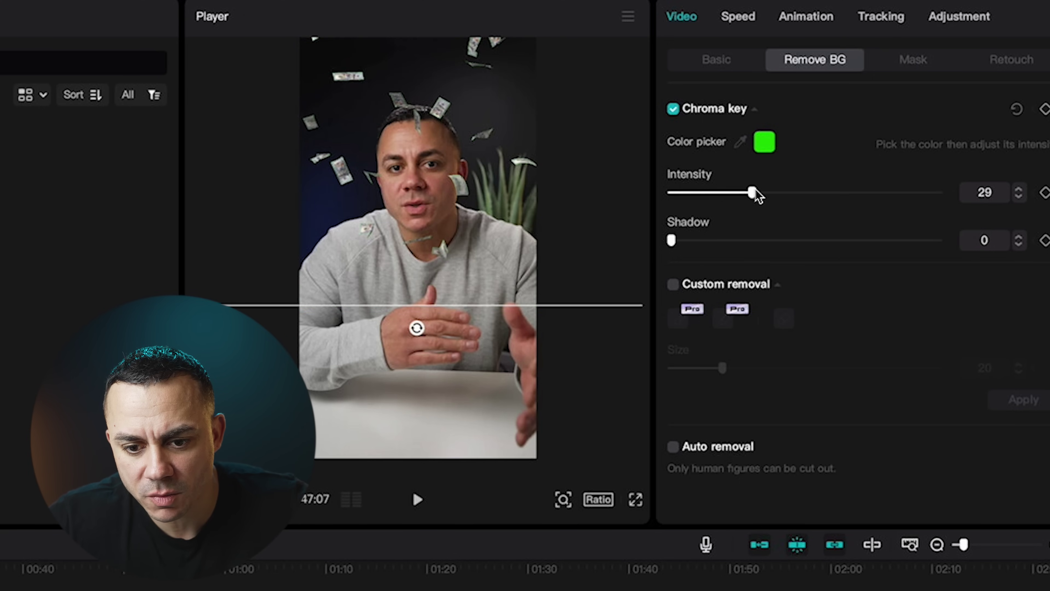
pyautogui.moveTo(907, 191); pyautogui.dragTo(866, 203)
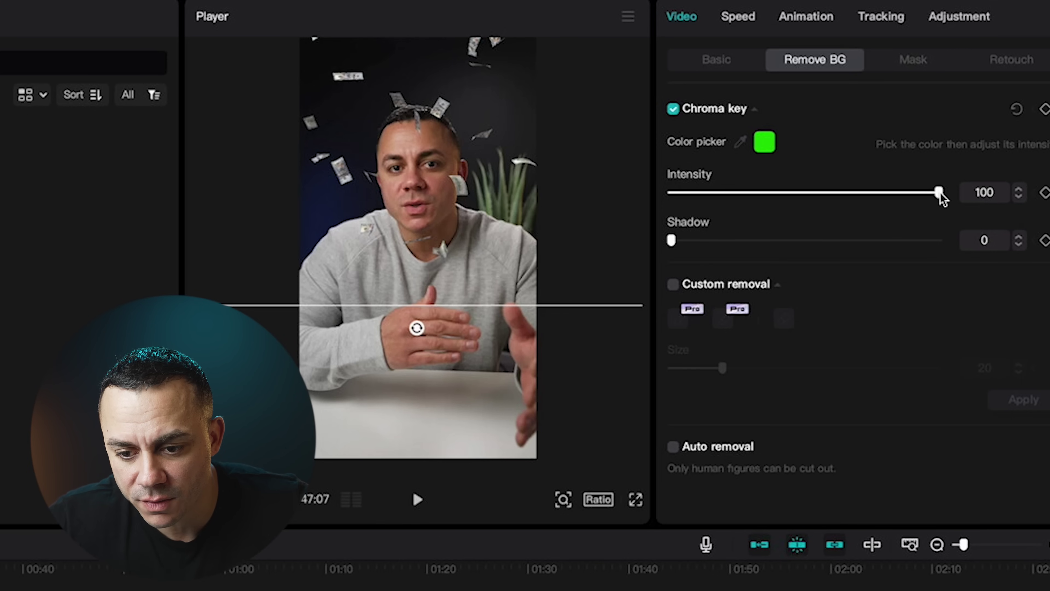
pyautogui.moveTo(940, 193); pyautogui.dragTo(879, 192)
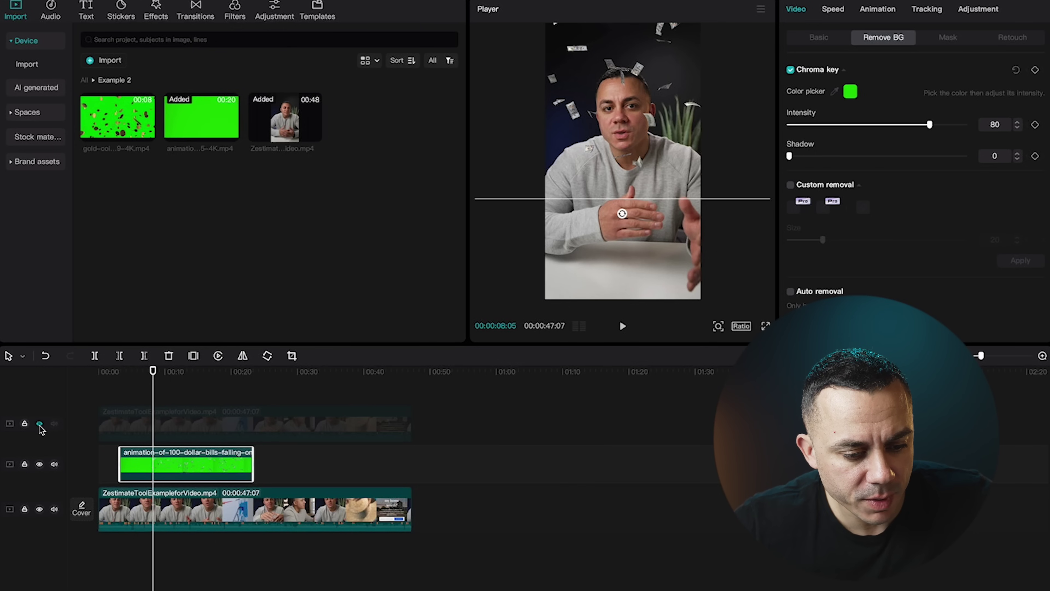
# Auto-remove the top talking-head clip's background and play the composite to check the cutout.
pyautogui.click(39, 424)
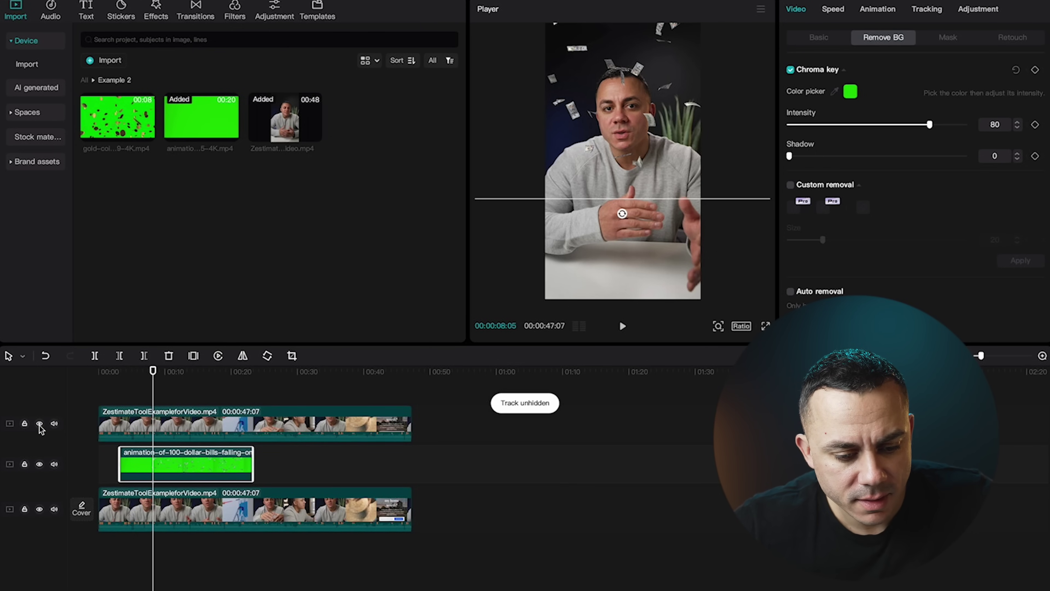
pyautogui.click(300, 421)
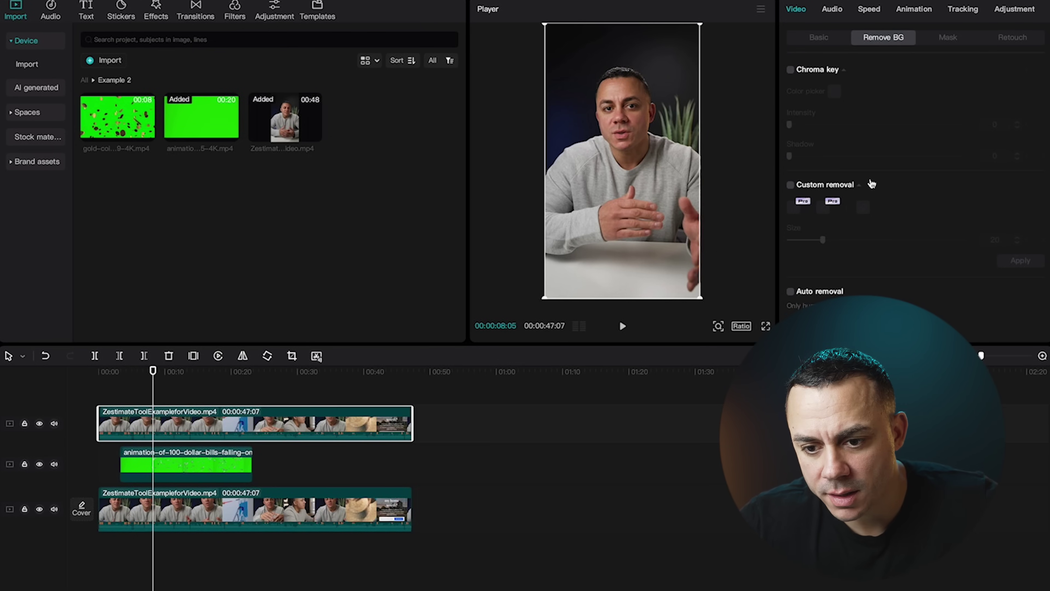
pyautogui.click(790, 292)
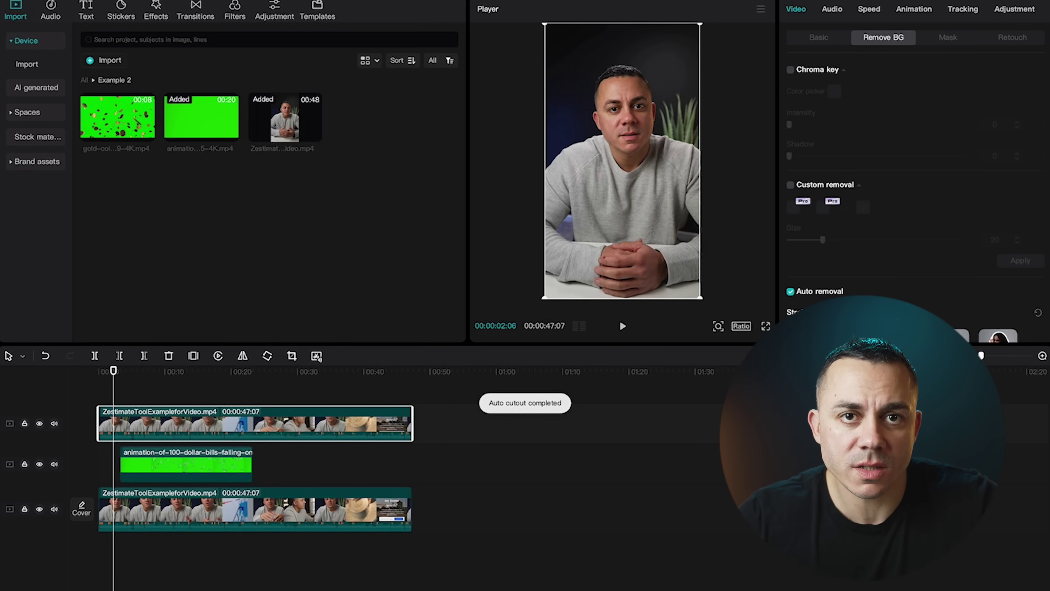
pyautogui.click(621, 325)
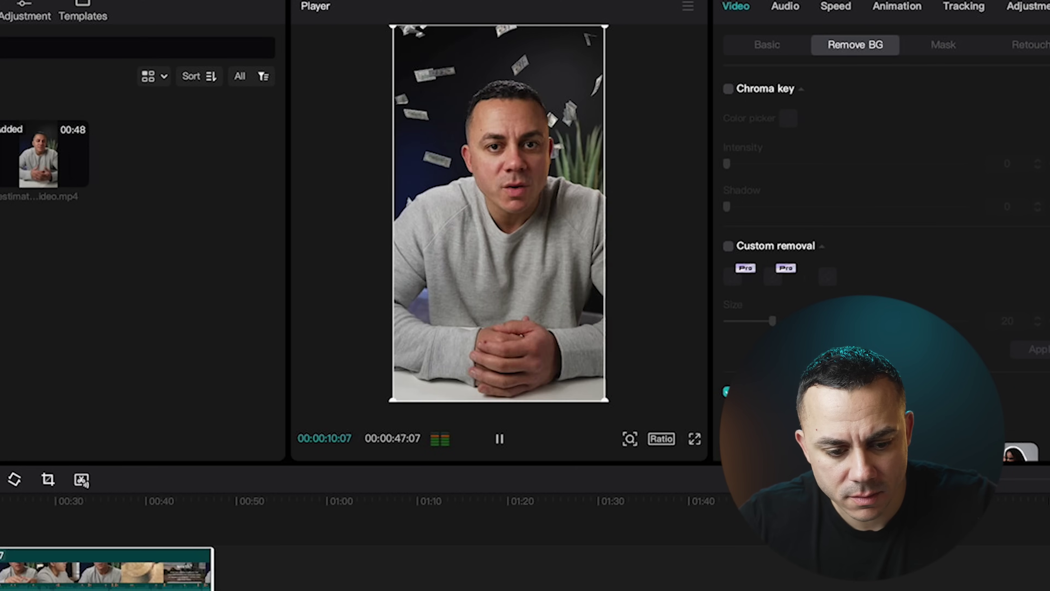
pyautogui.press('space')
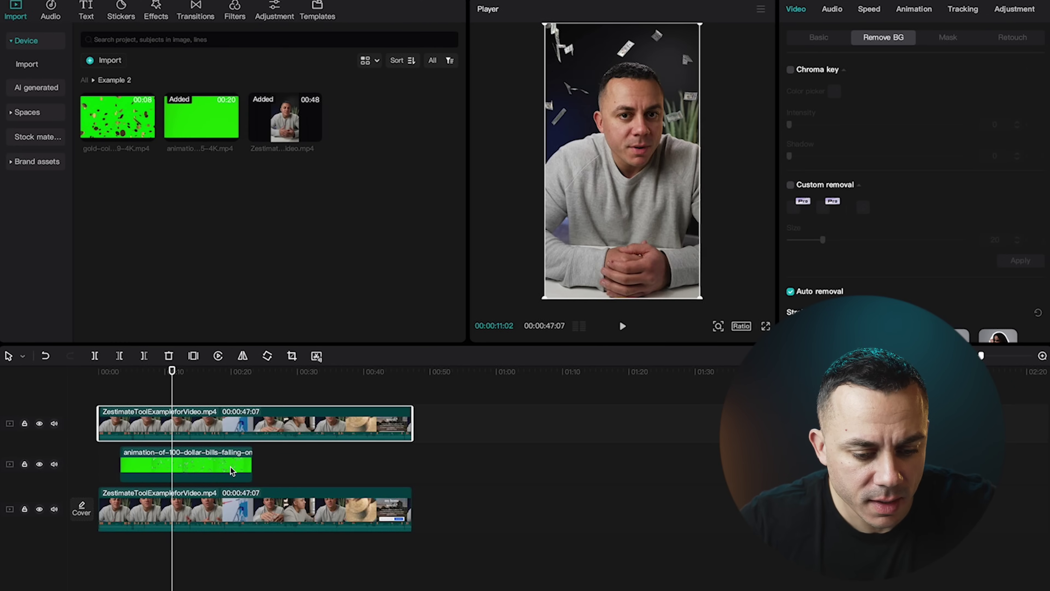
# Replace the dollar-bills clip with the gold-coins clip and scale it to overfill the frame.
pyautogui.click(233, 470)
pyautogui.press('Delete')
pyautogui.moveTo(125, 126); pyautogui.dragTo(156, 463)
pyautogui.click(153, 476)
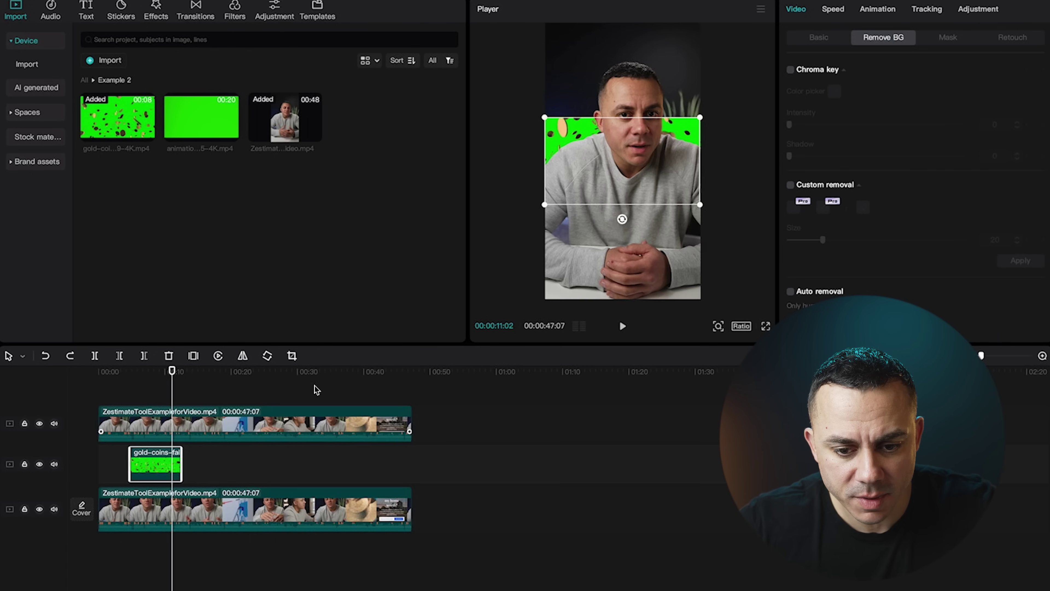
pyautogui.moveTo(546, 115); pyautogui.dragTo(486, 84)
pyautogui.moveTo(613, 111); pyautogui.dragTo(658, 112)
pyautogui.moveTo(764, 178); pyautogui.dragTo(773, 202)
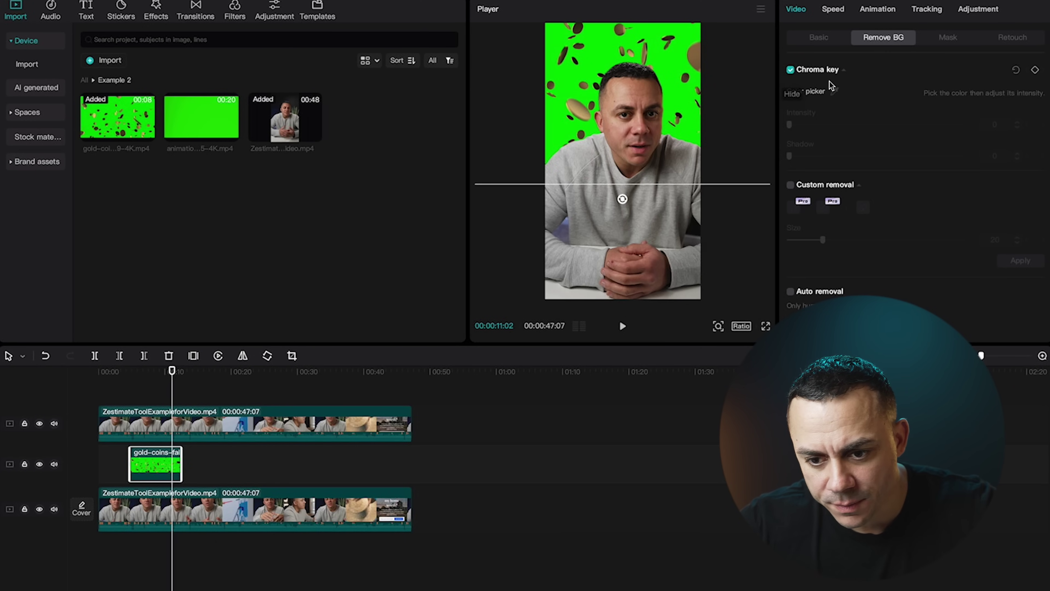
# Key out the coins clip's sampled green at raised intensity and replay the composite.
pyautogui.click(839, 92)
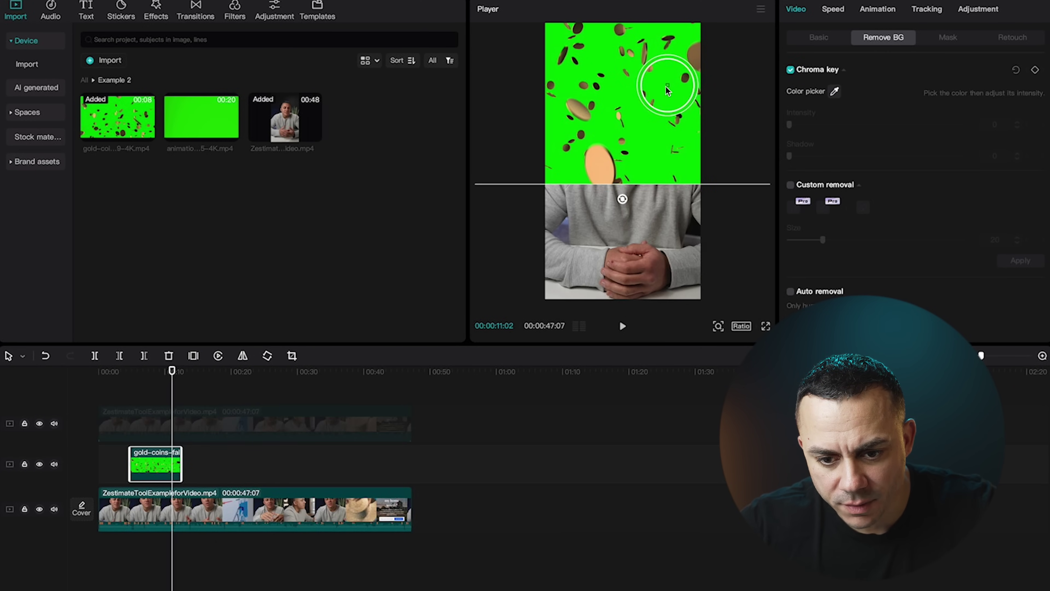
pyautogui.click(649, 136)
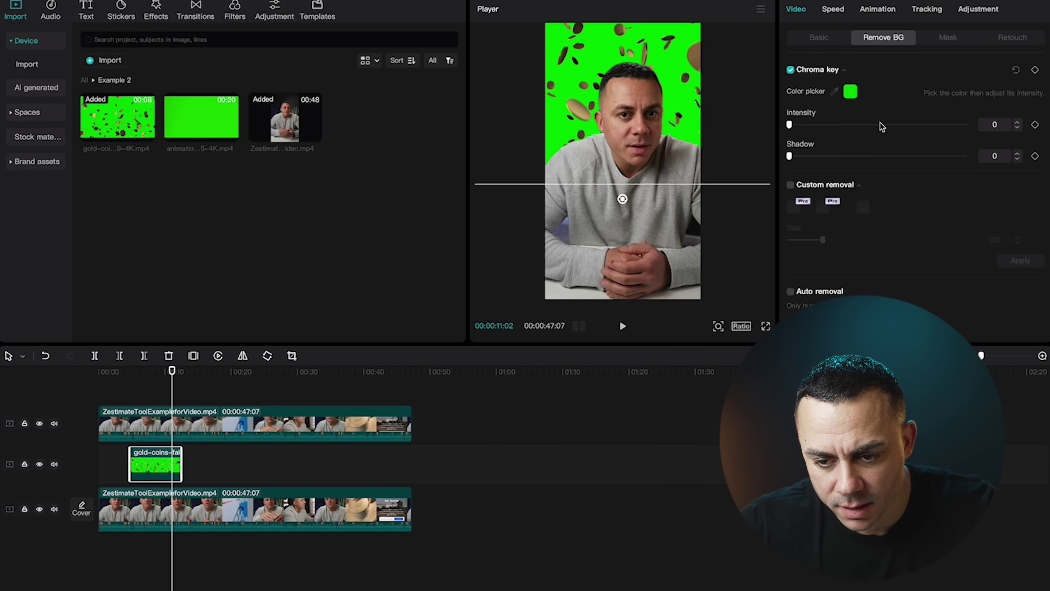
pyautogui.moveTo(790, 125); pyautogui.dragTo(880, 127)
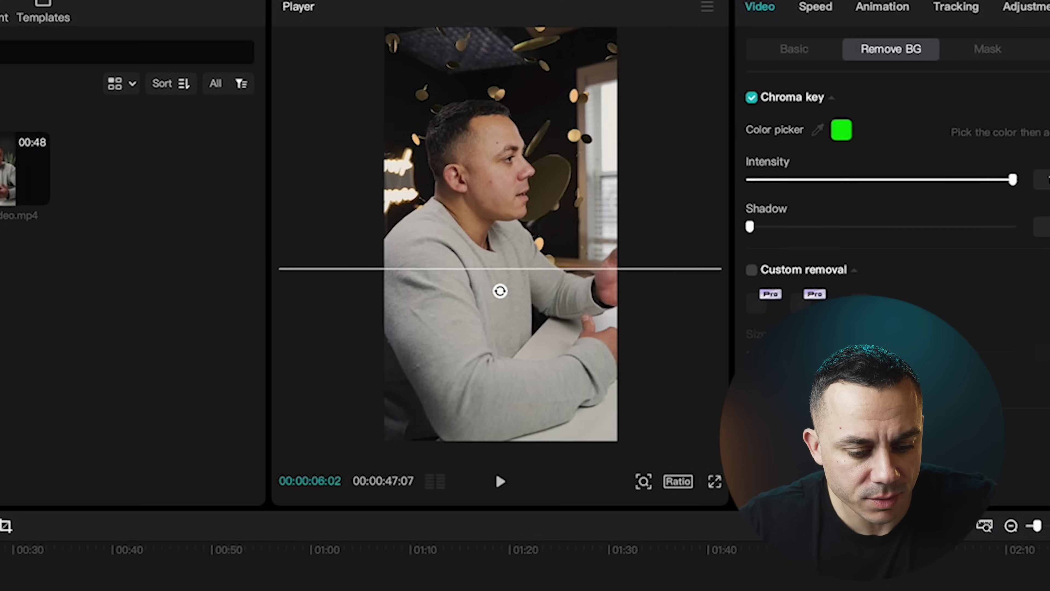
pyautogui.press('space')
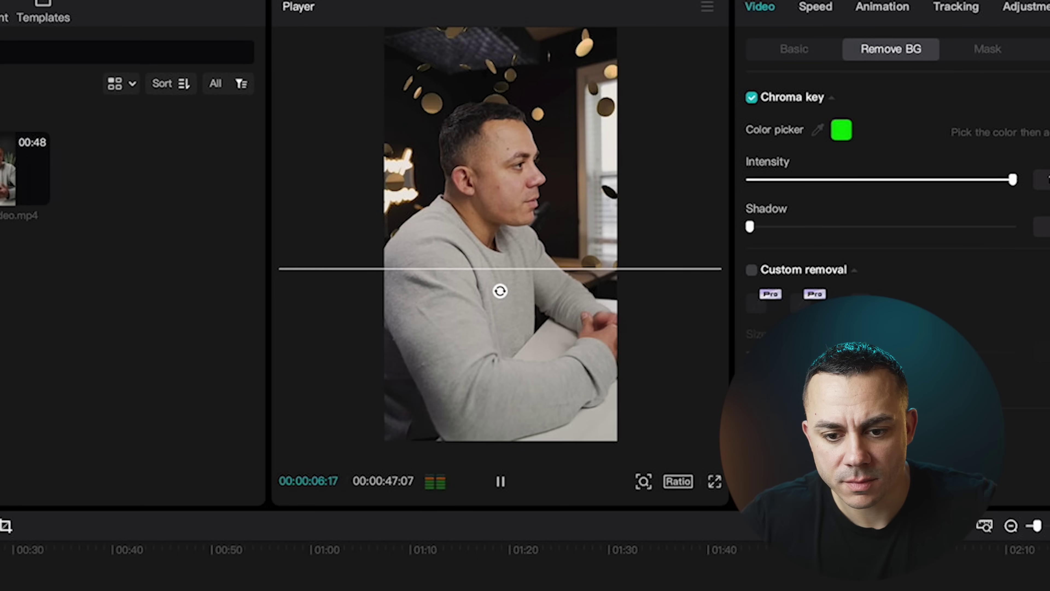
pyautogui.press('space')
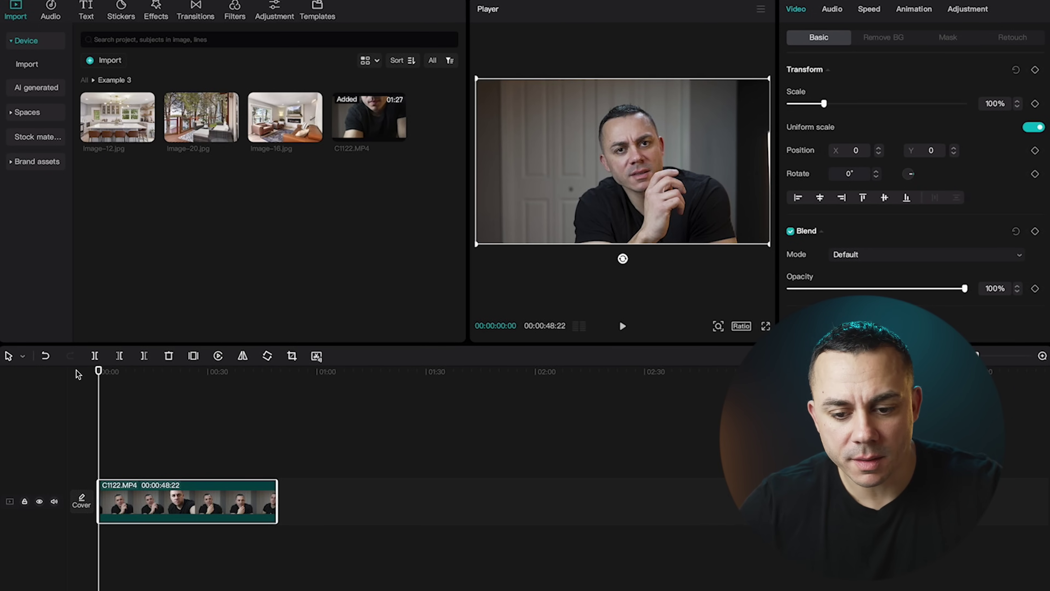
# Review the C1122.MP4 clip and shorten it to 31:09.
pyautogui.press('space')
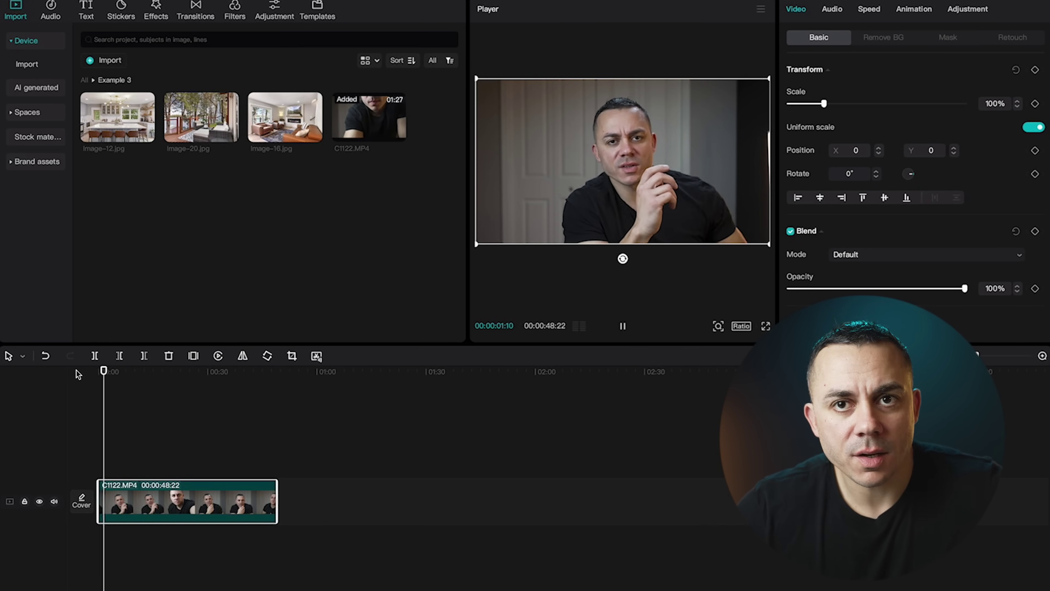
pyautogui.moveTo(111, 371); pyautogui.dragTo(172, 372)
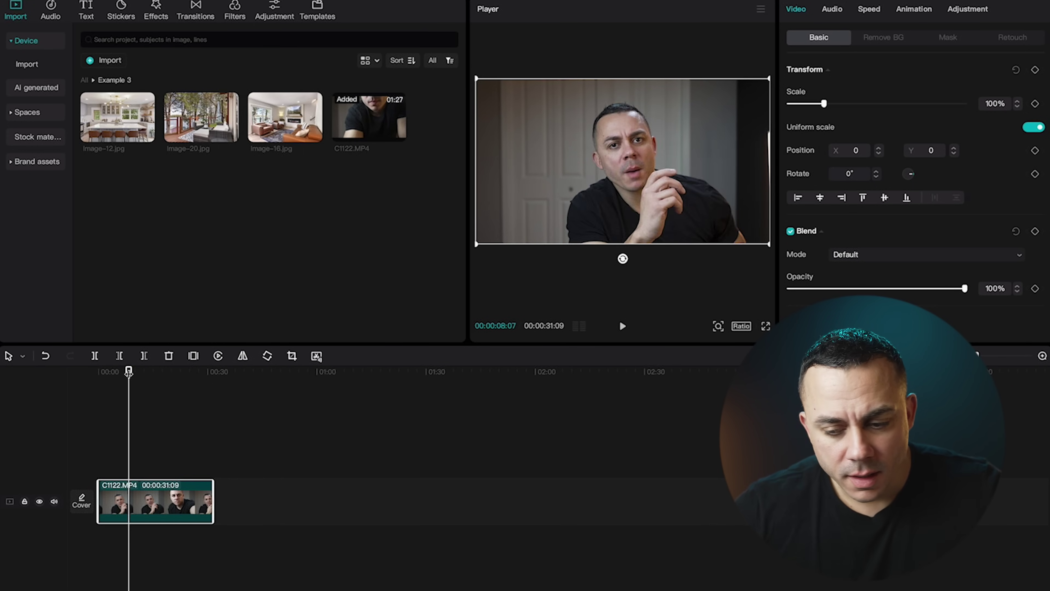
pyautogui.click(621, 325)
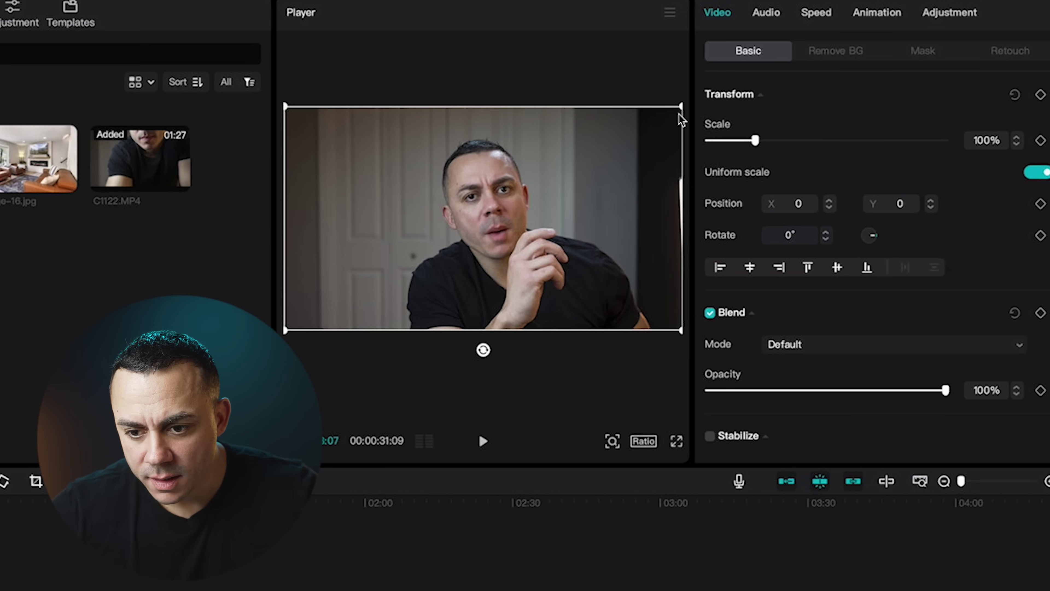
# Turn on Auto removal for the presenter and add the Image-16 room photo to the timeline.
pyautogui.click(837, 51)
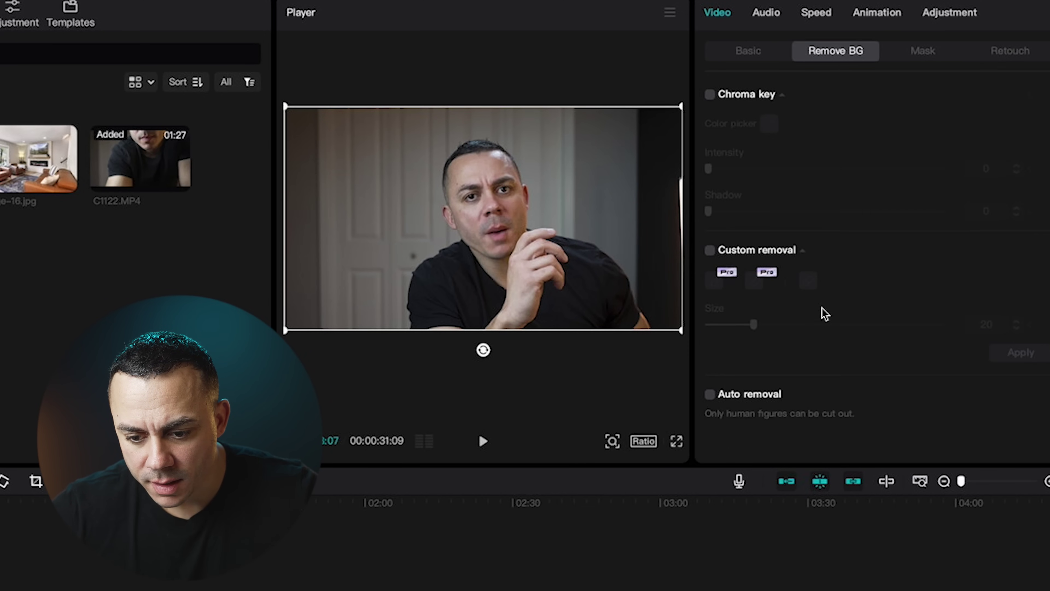
pyautogui.click(709, 395)
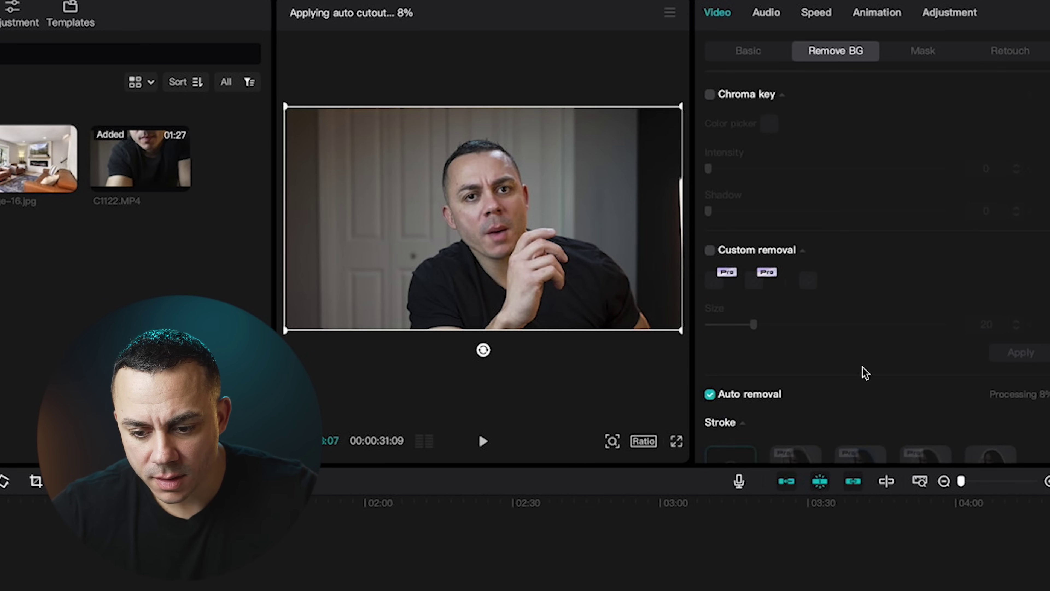
pyautogui.scroll(-2, 865, 372)
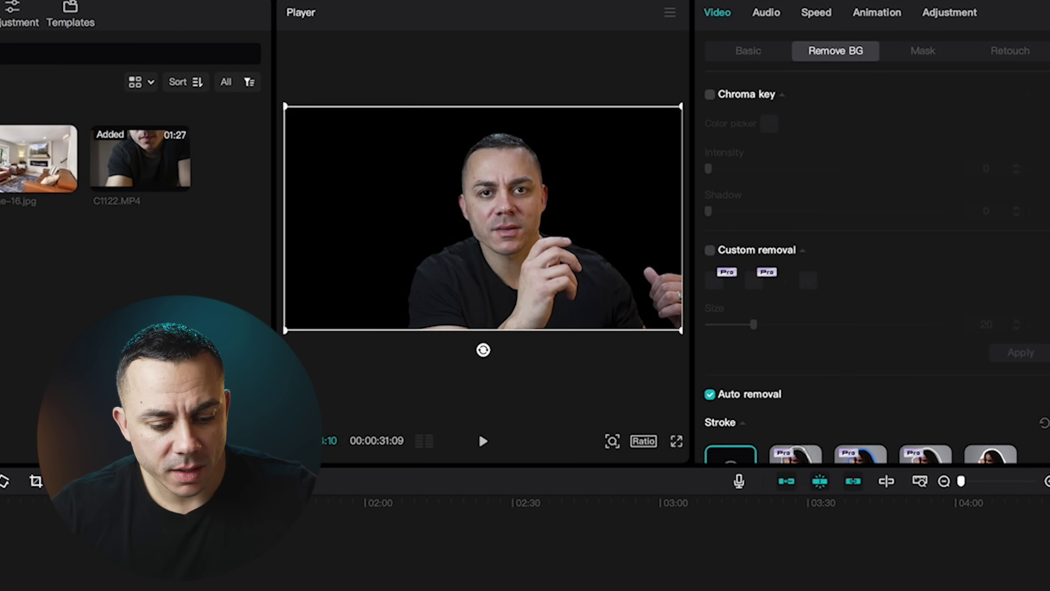
pyautogui.moveTo(283, 132); pyautogui.dragTo(150, 450)
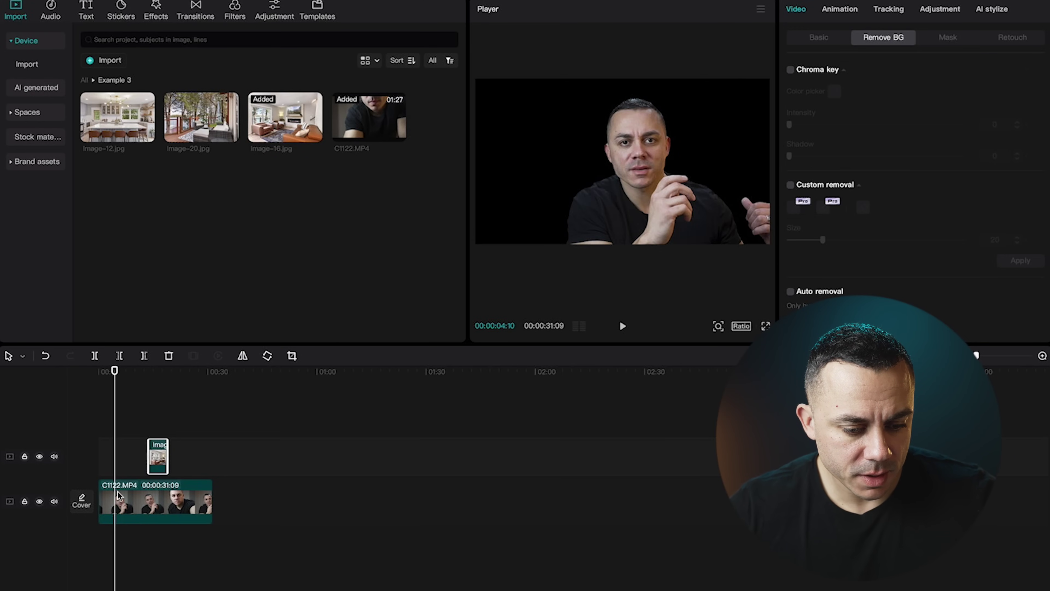
# Move C1122.MP4 above Image-16 and stretch the photo from 0:00 past the video's end.
pyautogui.moveTo(131, 496); pyautogui.dragTo(135, 424)
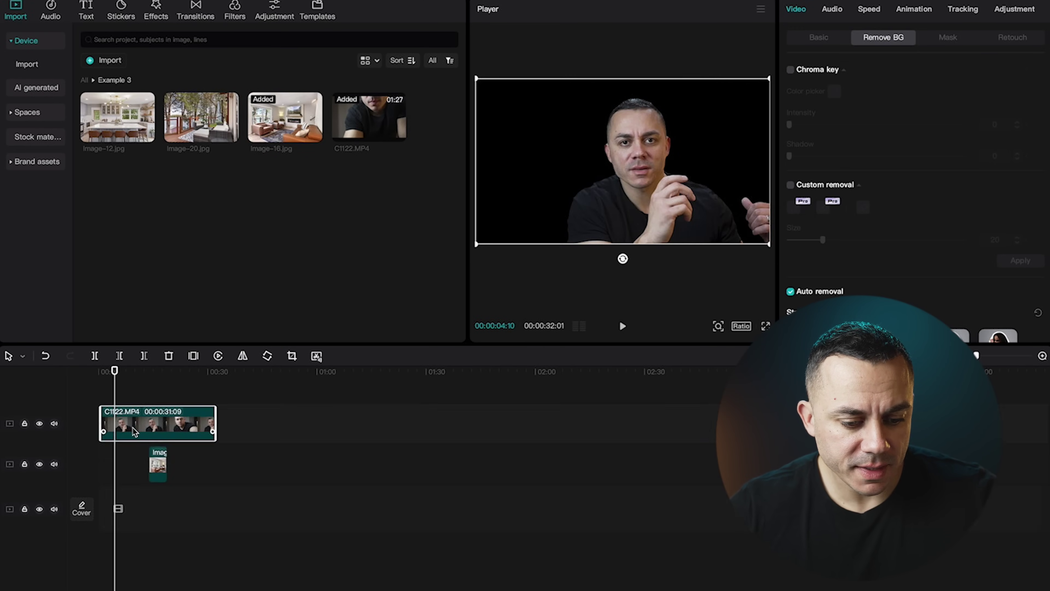
pyautogui.moveTo(150, 459); pyautogui.dragTo(99, 460)
pyautogui.moveTo(169, 471); pyautogui.dragTo(213, 504)
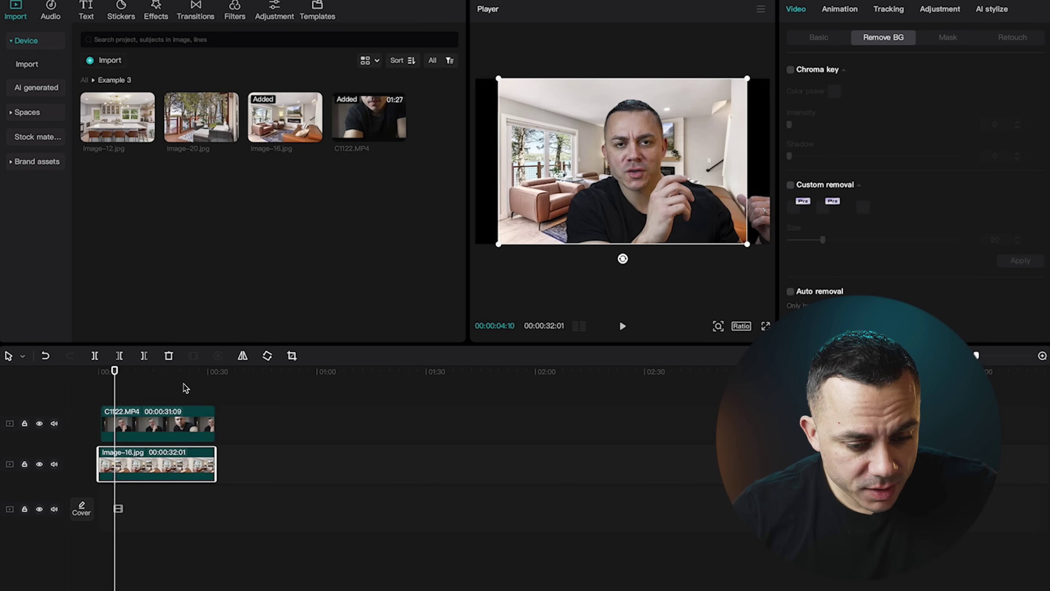
# Enlarge the room photo to fill the frame, then shrink and lower the presenter over it.
pyautogui.moveTo(499, 80); pyautogui.dragTo(467, 61)
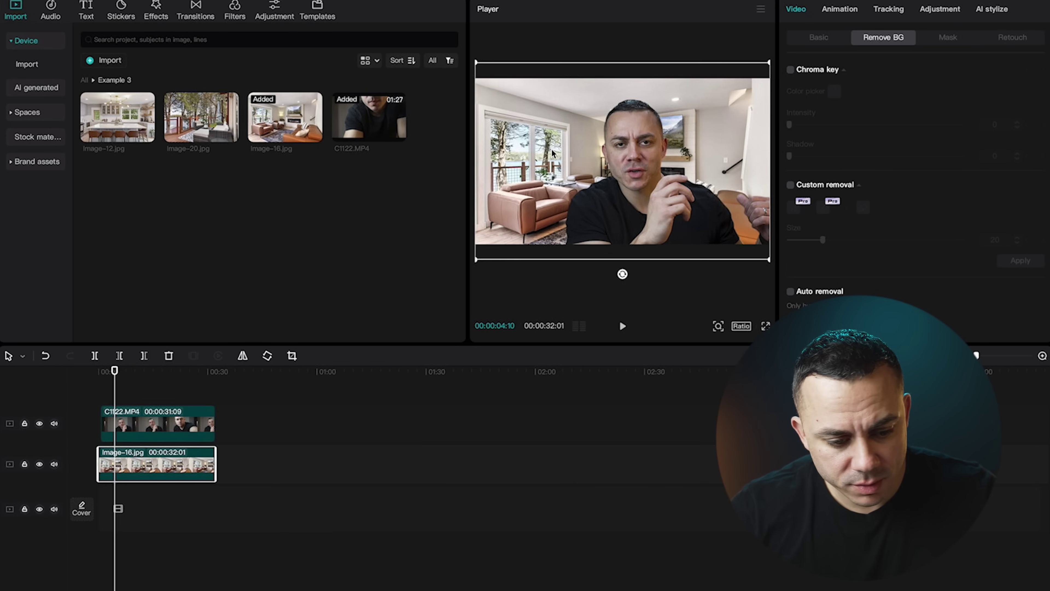
pyautogui.click(181, 428)
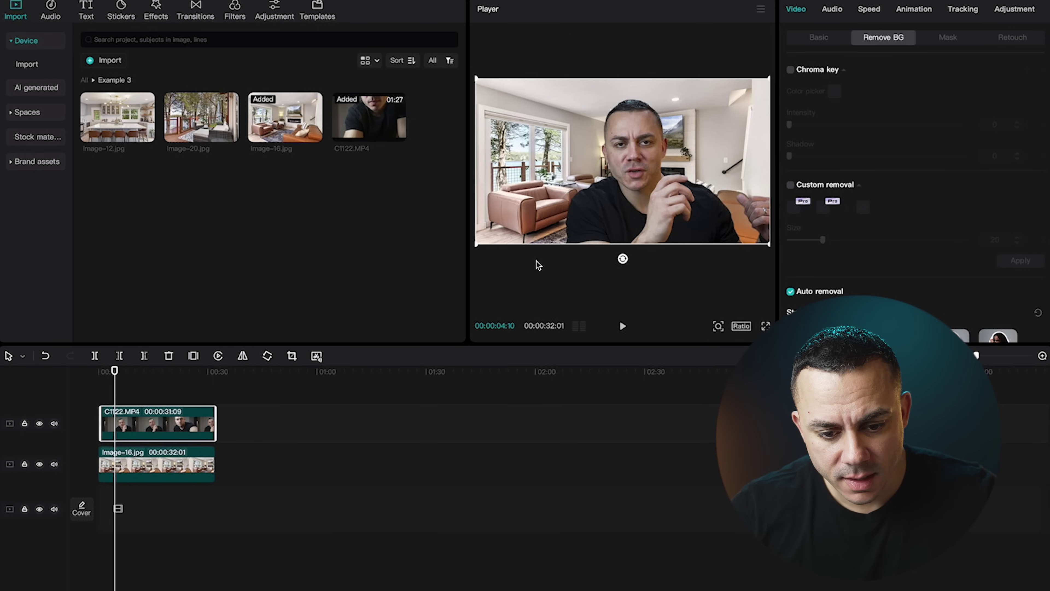
pyautogui.moveTo(478, 246); pyautogui.dragTo(591, 212)
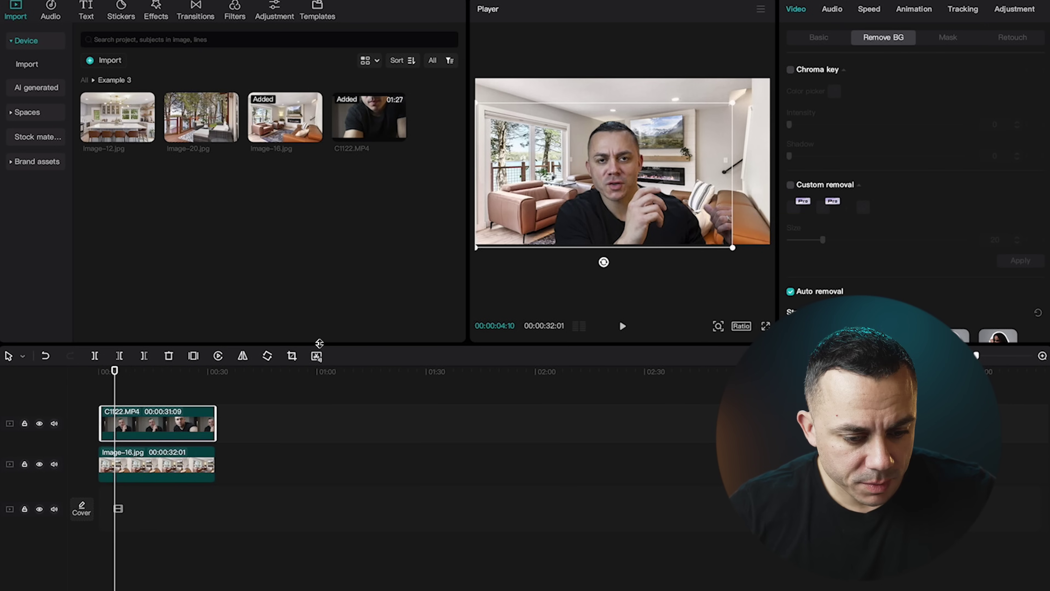
pyautogui.click(174, 401)
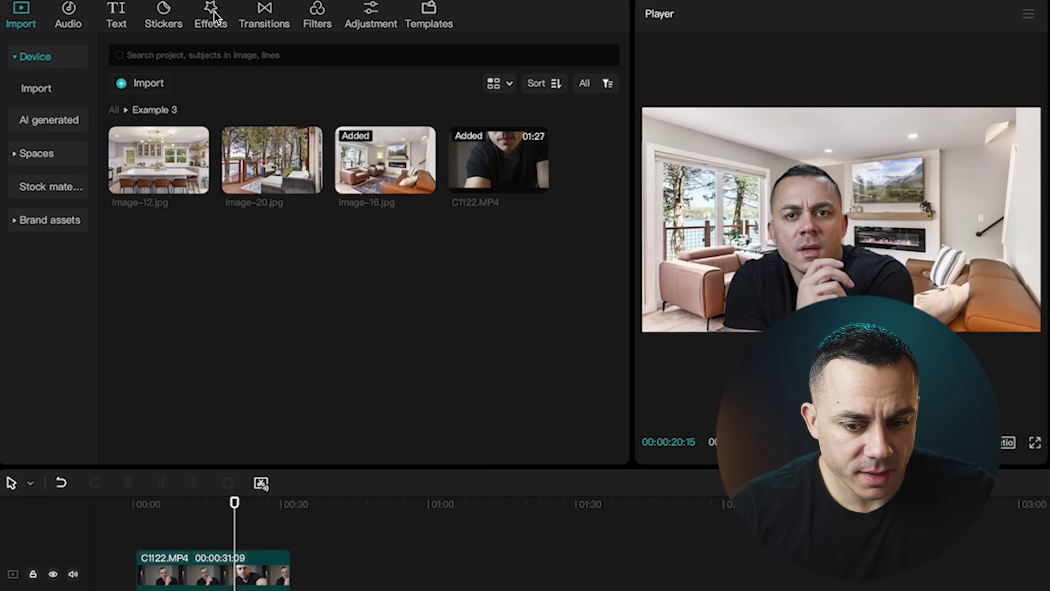
# Add the Lens > Blur effect on its own track between the presenter and room photo.
pyautogui.click(214, 17)
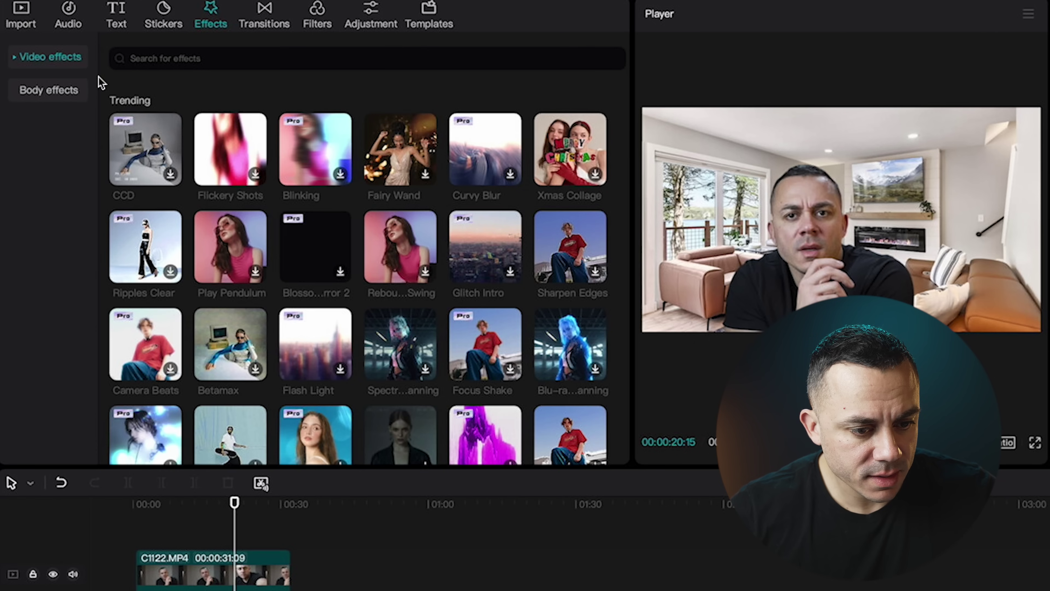
pyautogui.click(19, 58)
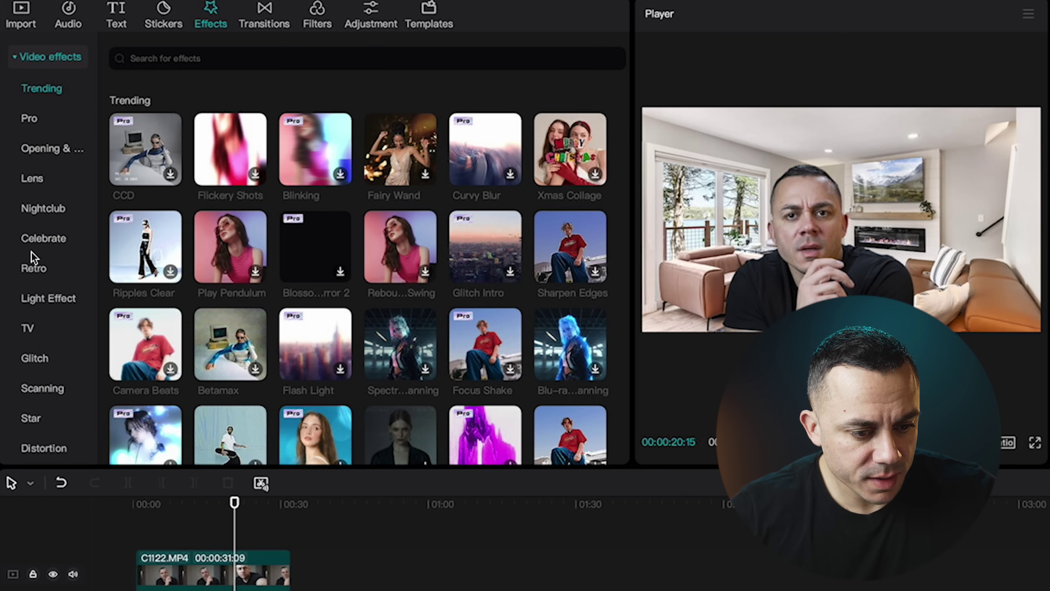
pyautogui.click(33, 179)
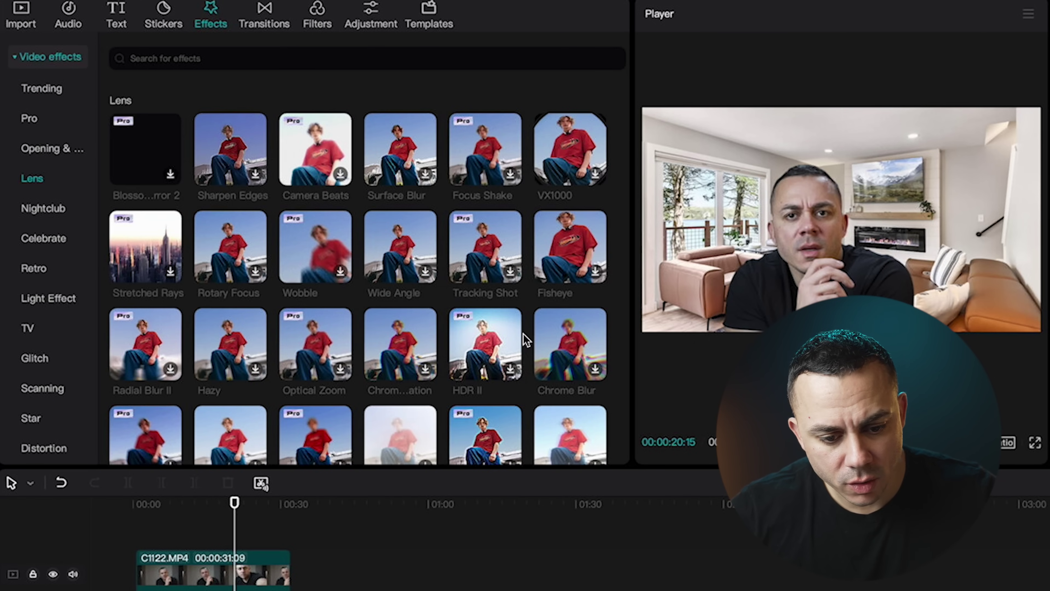
pyautogui.scroll(-3, 524, 334)
pyautogui.scroll(-6, 524, 334)
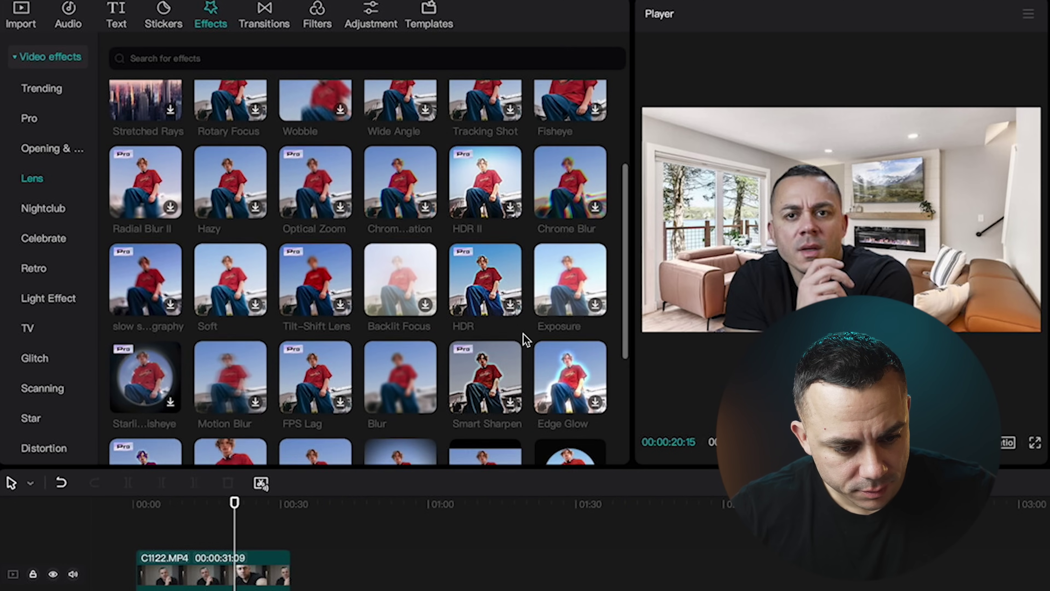
pyautogui.scroll(-2, 509, 331)
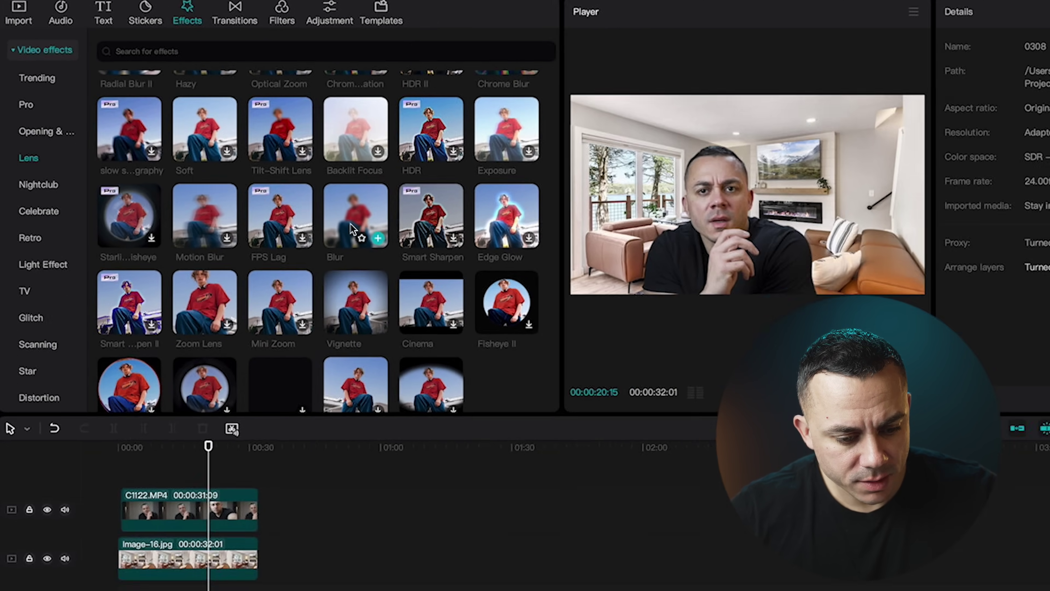
pyautogui.moveTo(395, 248); pyautogui.dragTo(258, 590)
pyautogui.moveTo(191, 444); pyautogui.dragTo(215, 452)
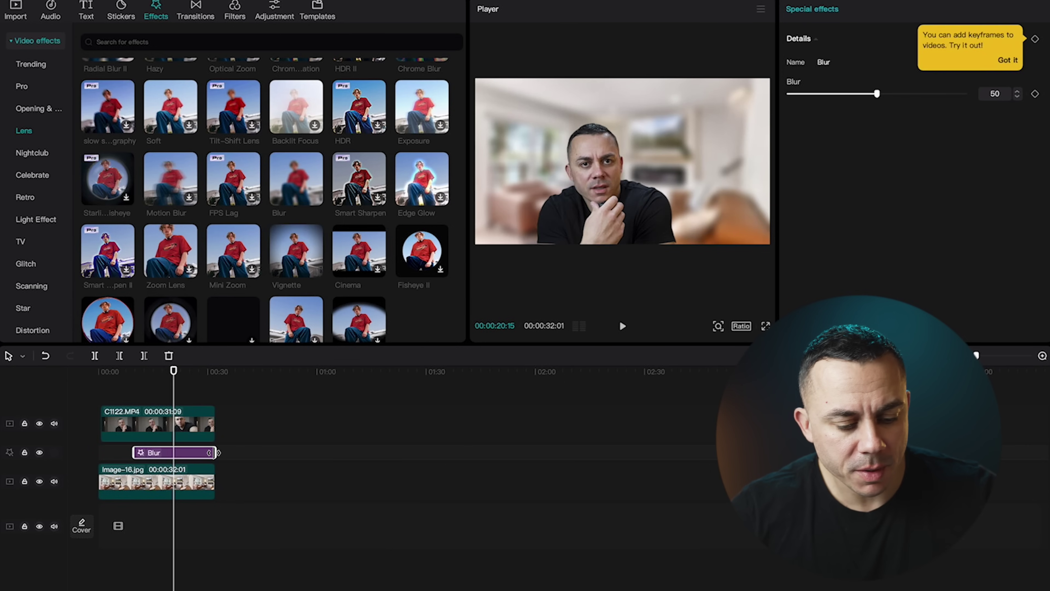
# Extend the Blur effect back to 0:00 and lower its strength from 50 to 7.
pyautogui.moveTo(129, 452); pyautogui.dragTo(97, 452)
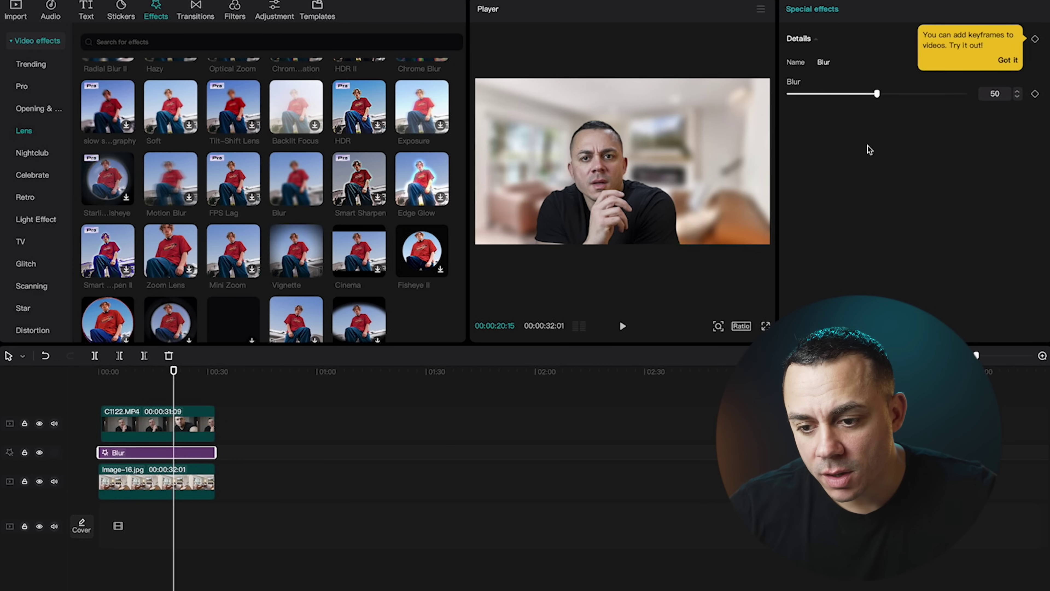
pyautogui.click(1009, 61)
pyautogui.moveTo(878, 94); pyautogui.dragTo(802, 97)
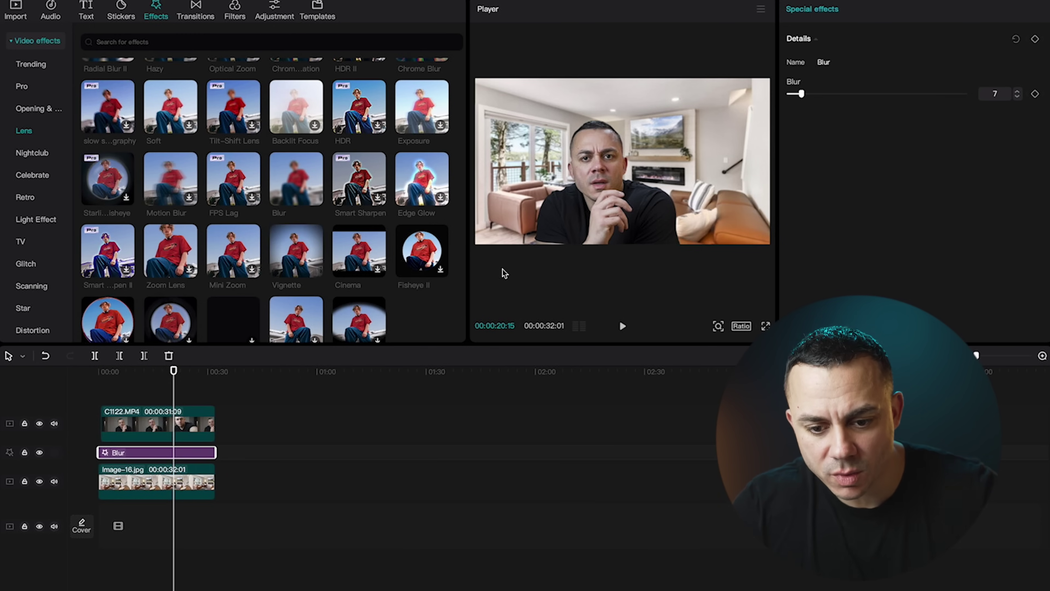
pyautogui.moveTo(173, 371); pyautogui.dragTo(147, 371)
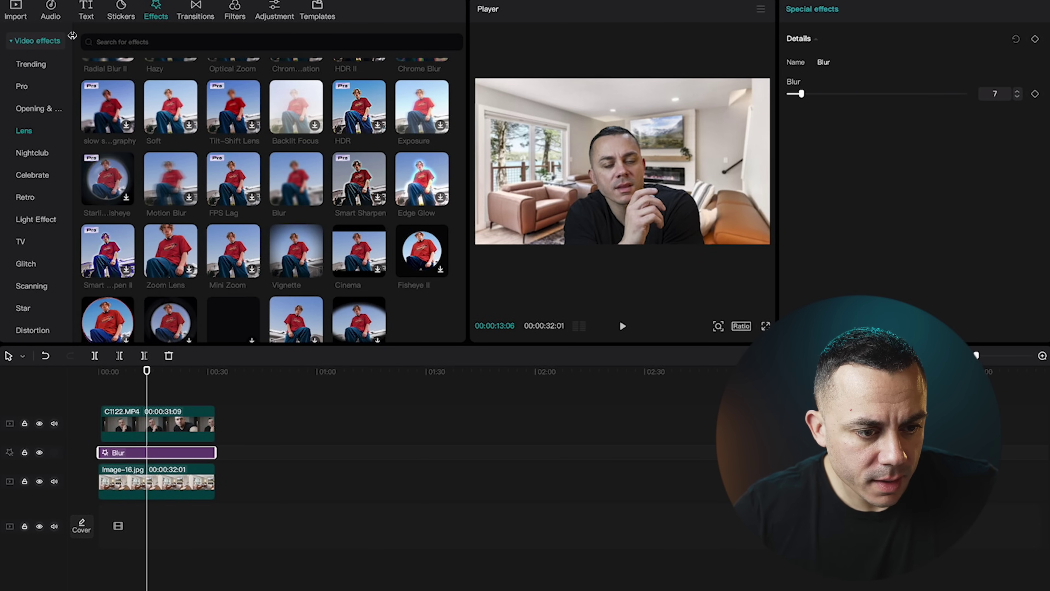
pyautogui.click(275, 9)
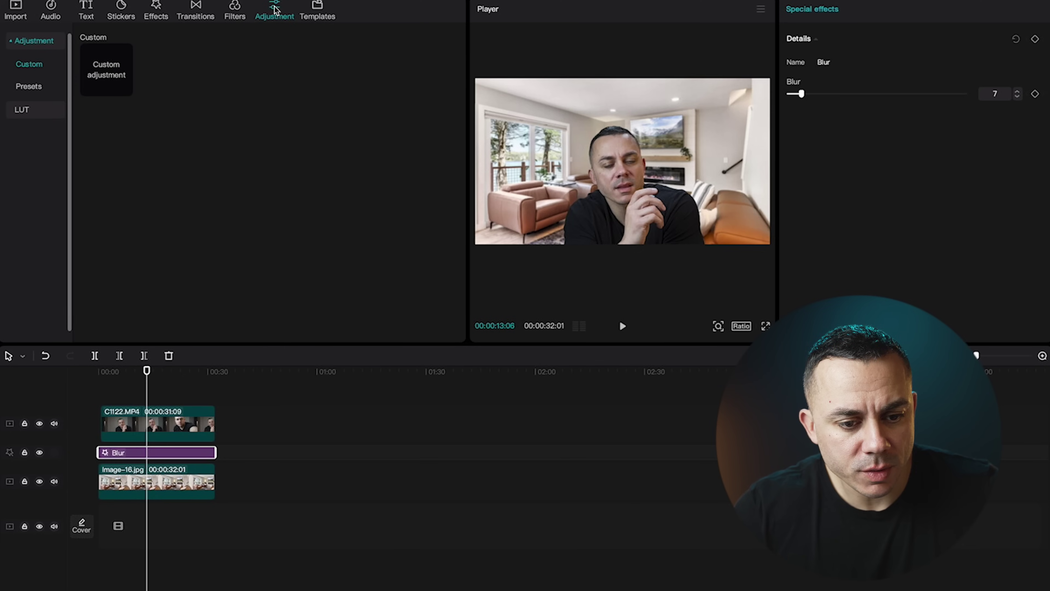
# Add a Custom adjustment layer, Adjustment2, and move it to the timeline start on the top track.
pyautogui.click(112, 76)
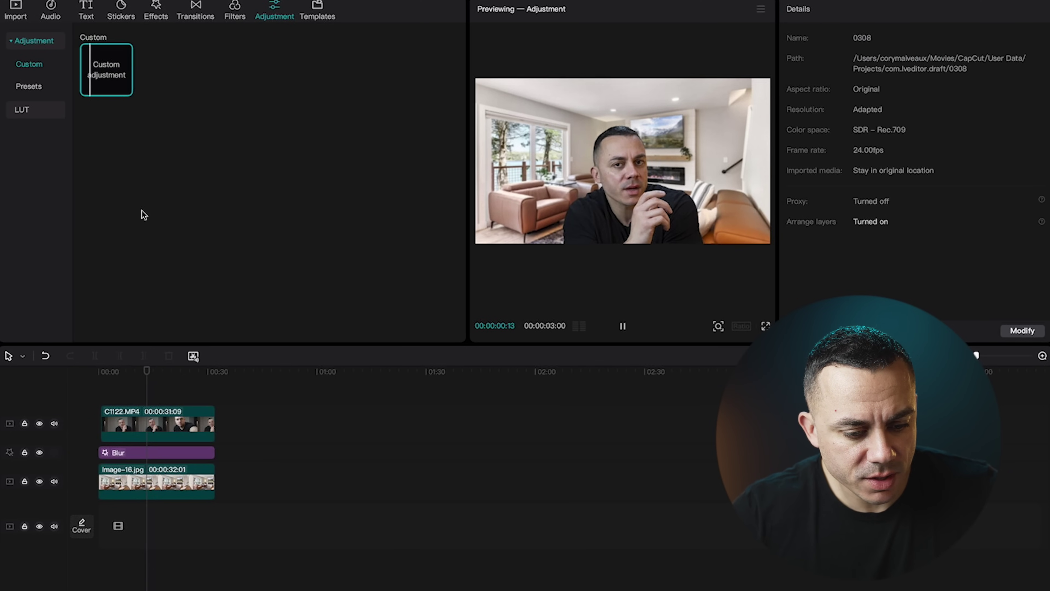
pyautogui.click(125, 88)
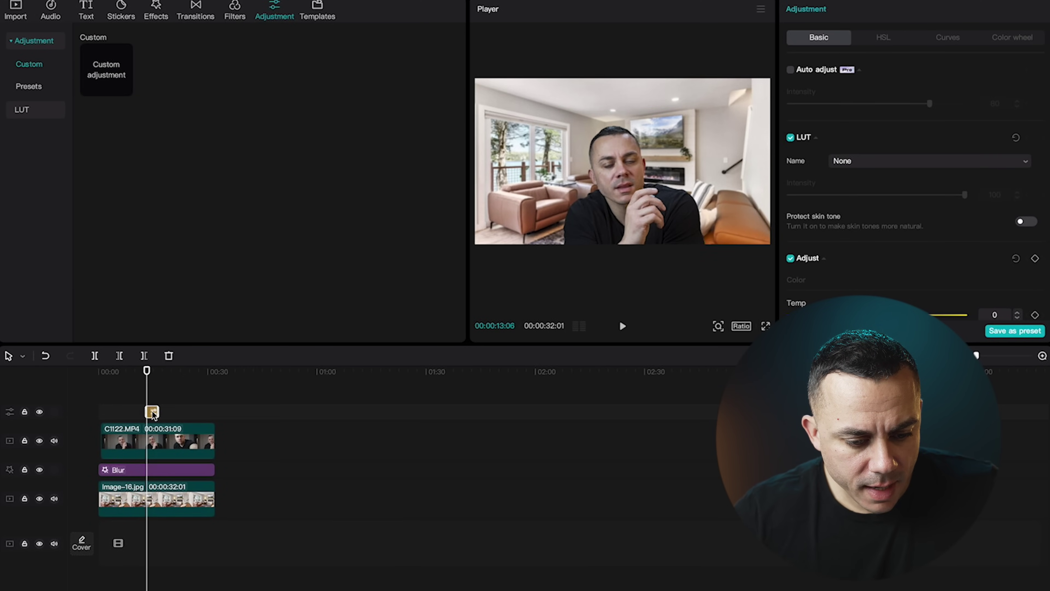
pyautogui.moveTo(153, 414); pyautogui.dragTo(216, 410)
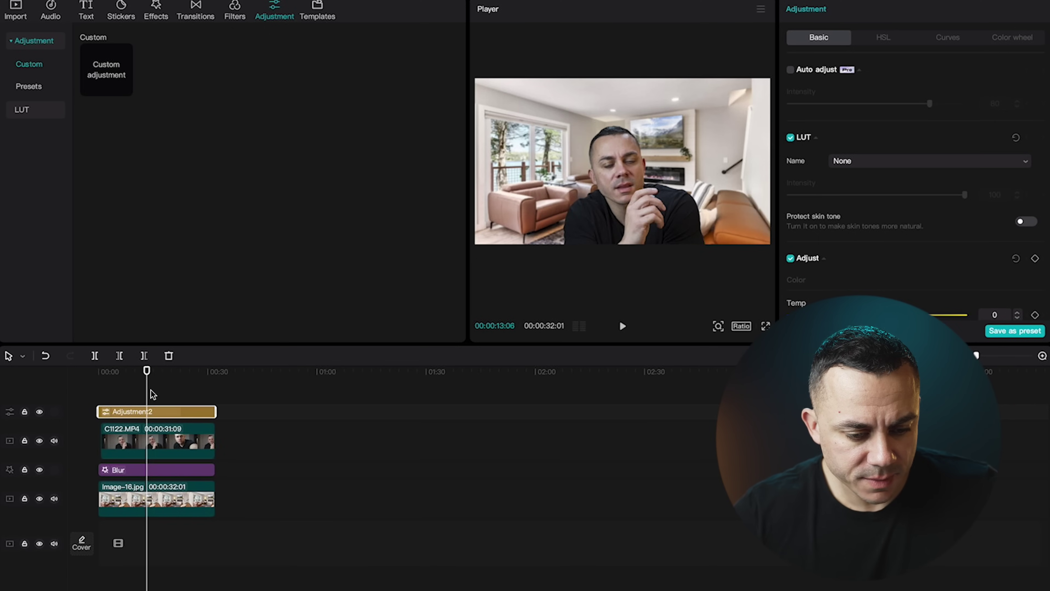
pyautogui.moveTo(147, 372)
pyautogui.mouseDown()
pyautogui.moveTo(109, 372)
pyautogui.moveTo(135, 375)
pyautogui.mouseUp()
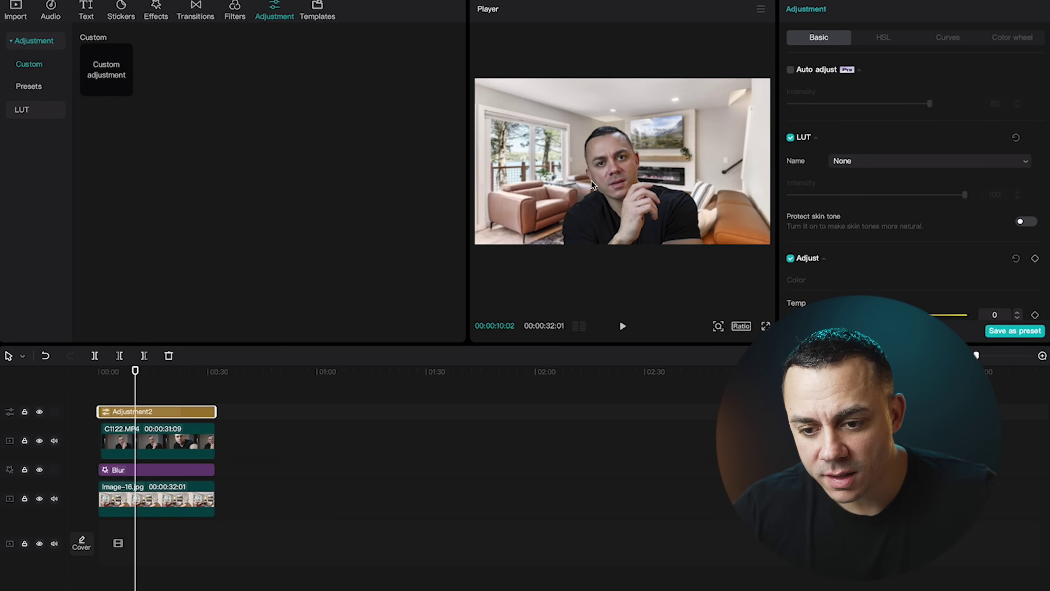
pyautogui.scroll(-1, 957, 78)
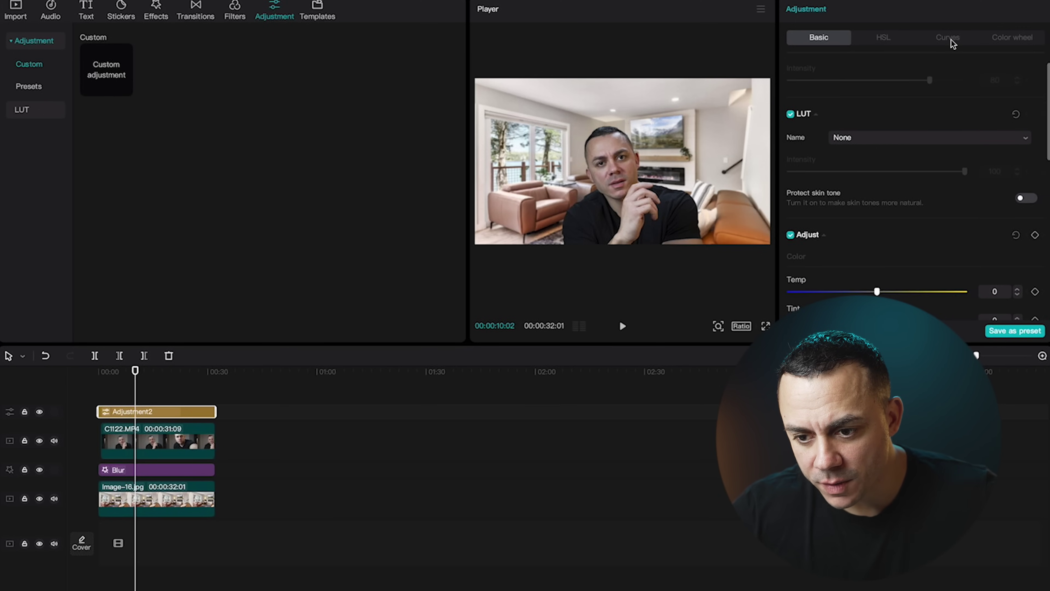
# Bend the Luma curve into a gentle S with lower shadows and lifted blacks, toggling to compare.
pyautogui.click(949, 38)
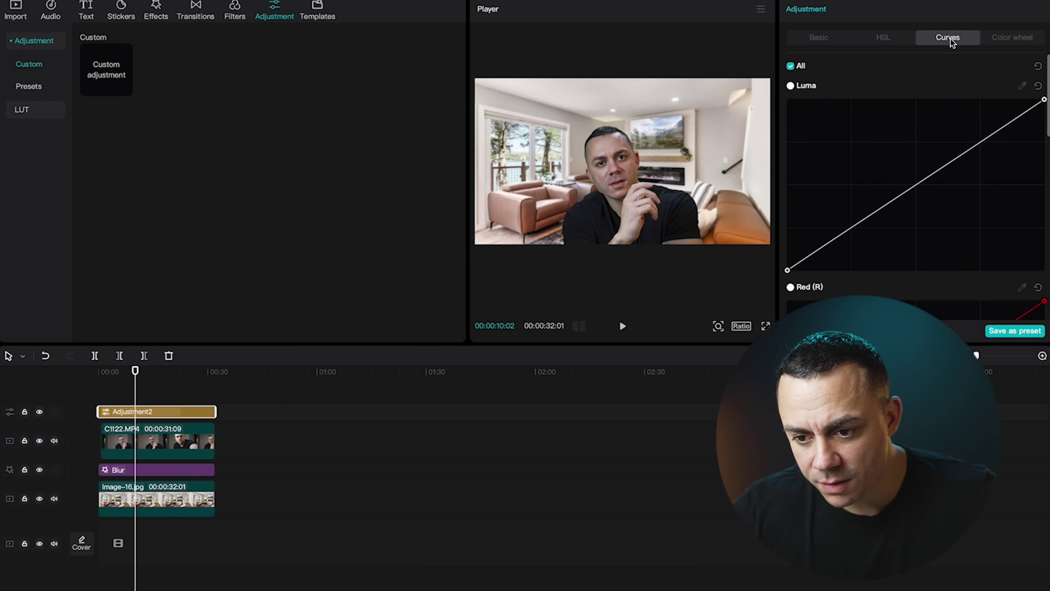
pyautogui.click(997, 129)
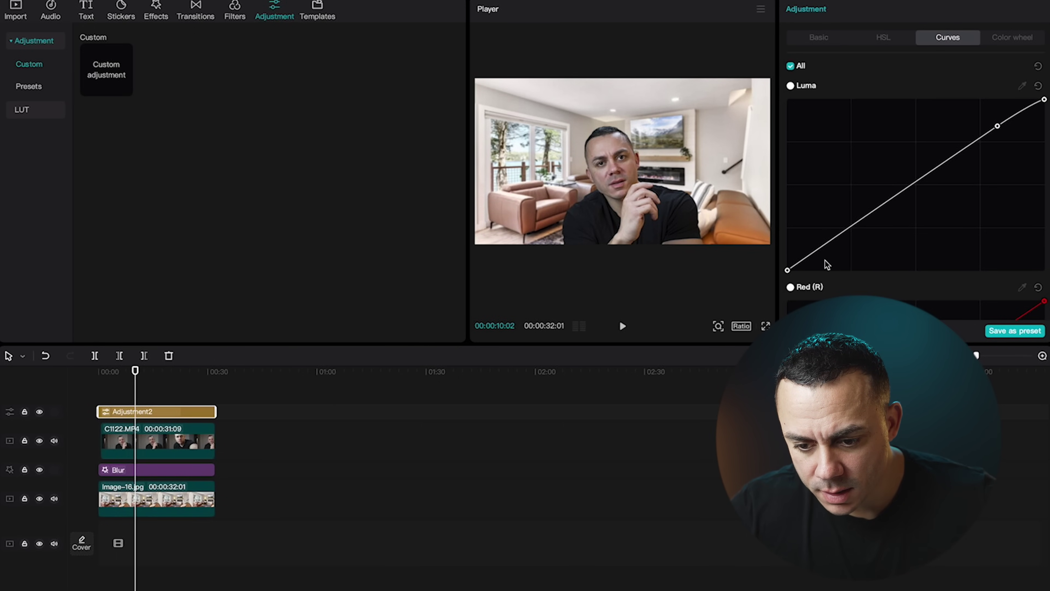
pyautogui.moveTo(814, 252); pyautogui.dragTo(817, 257)
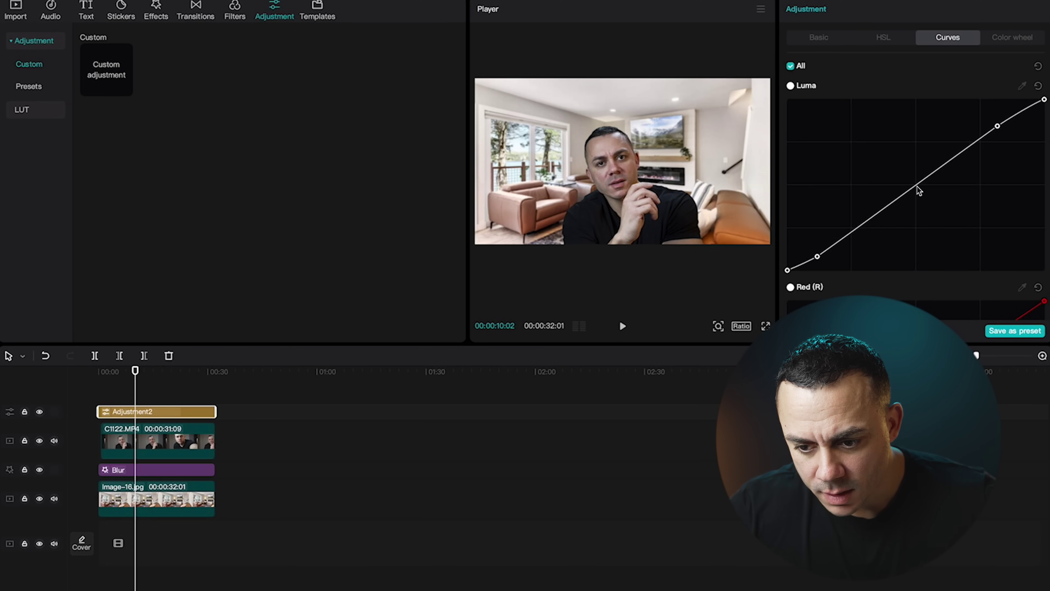
pyautogui.moveTo(916, 186); pyautogui.dragTo(912, 187)
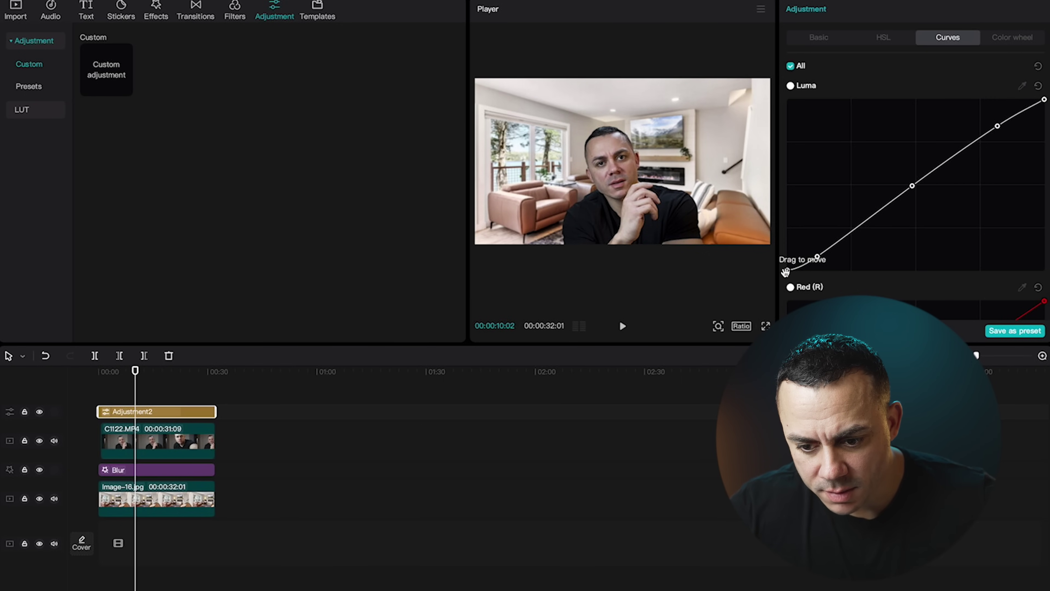
pyautogui.moveTo(785, 272); pyautogui.dragTo(785, 266)
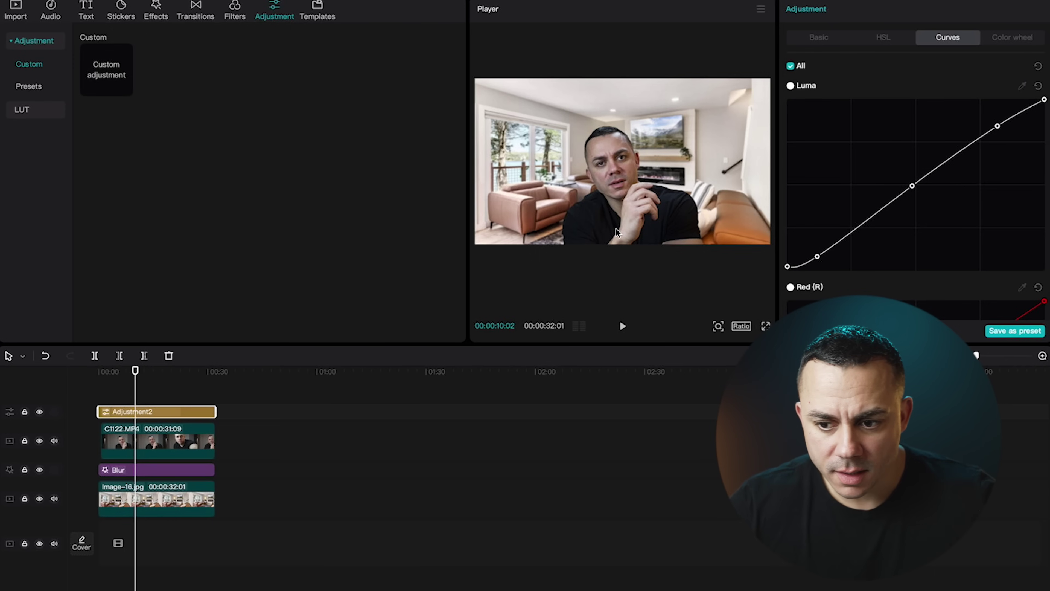
pyautogui.click(791, 69)
pyautogui.click(791, 68)
pyautogui.click(791, 68)
pyautogui.click(792, 69)
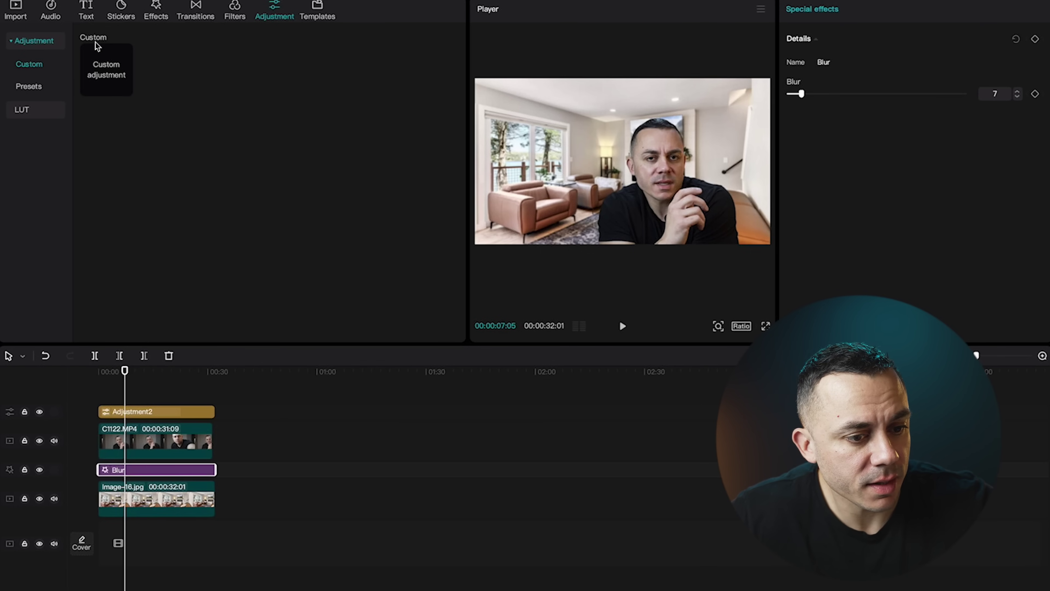
# Replace the background photo with the kitchen image Image-12.jpg and preview the result.
pyautogui.click(16, 9)
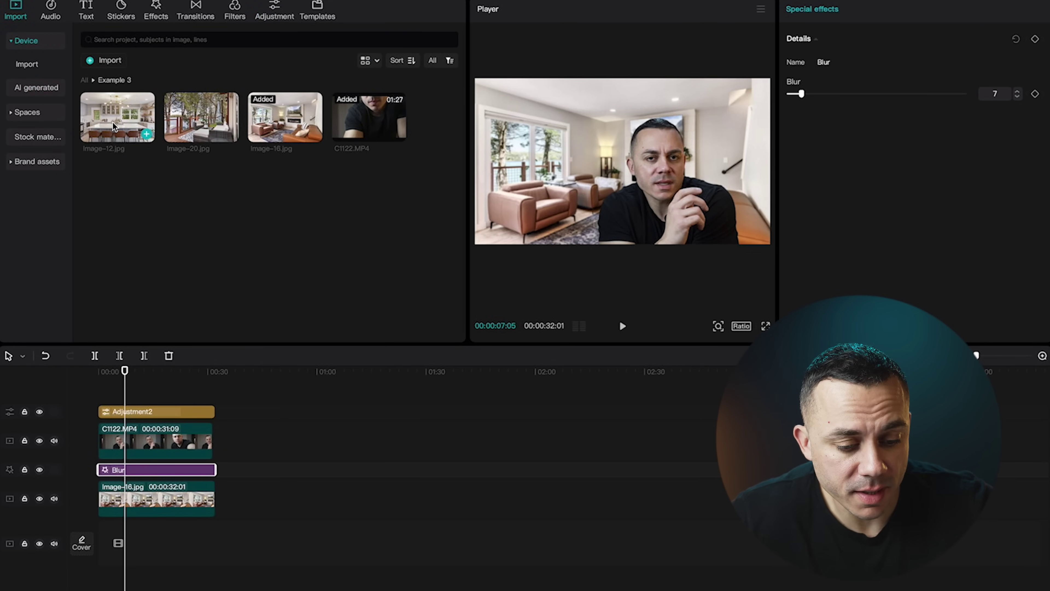
pyautogui.moveTo(130, 120); pyautogui.dragTo(179, 512)
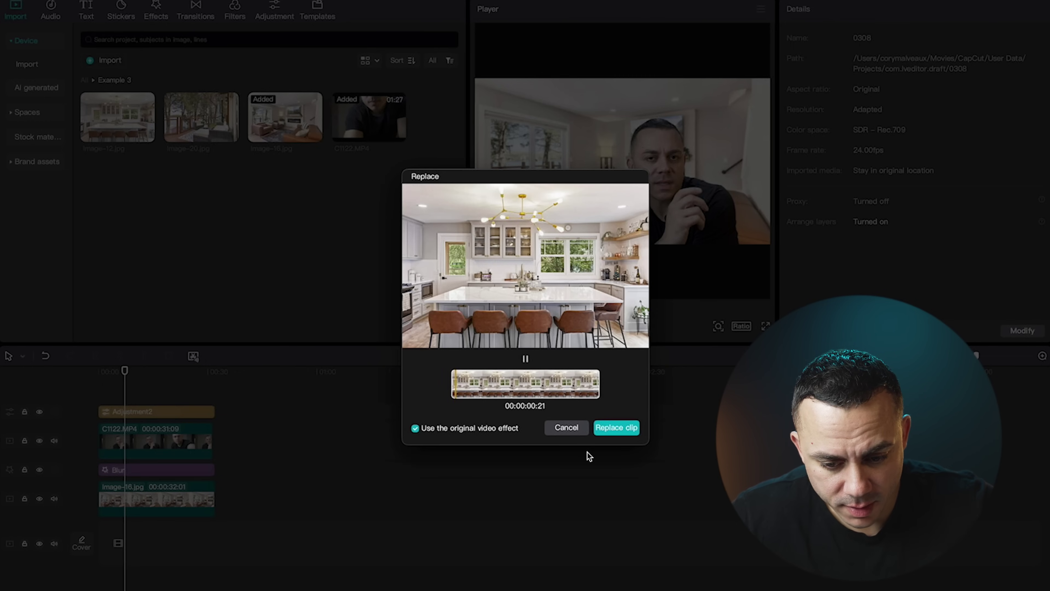
pyautogui.click(621, 427)
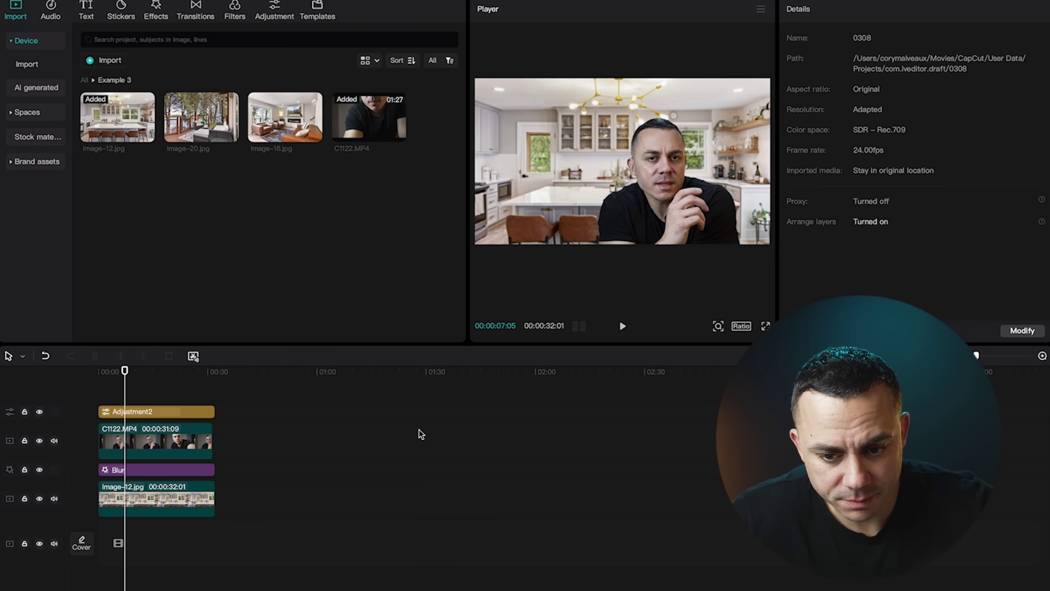
pyautogui.press('space')
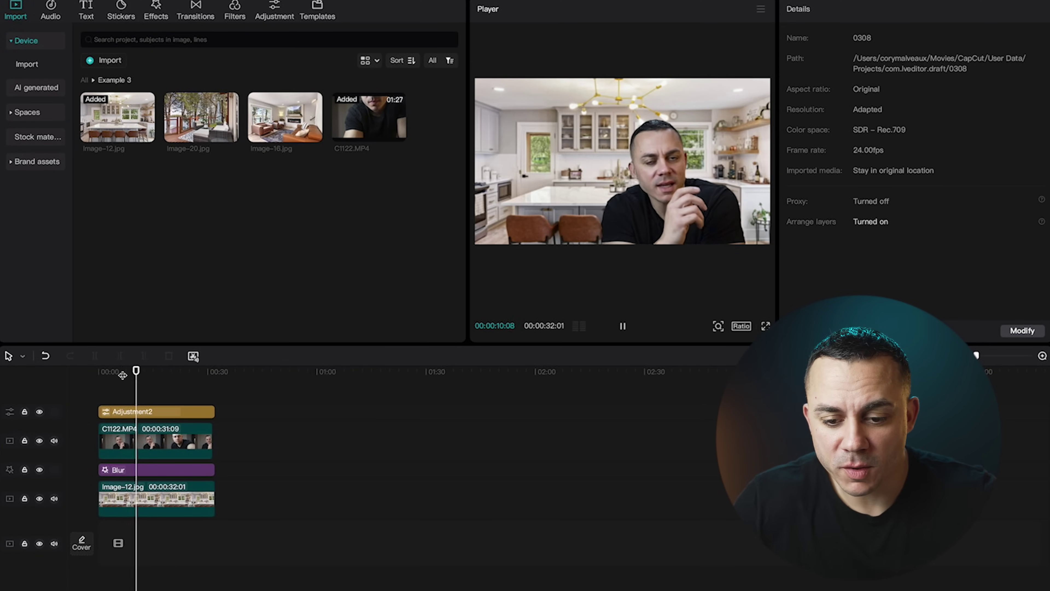
pyautogui.press('space')
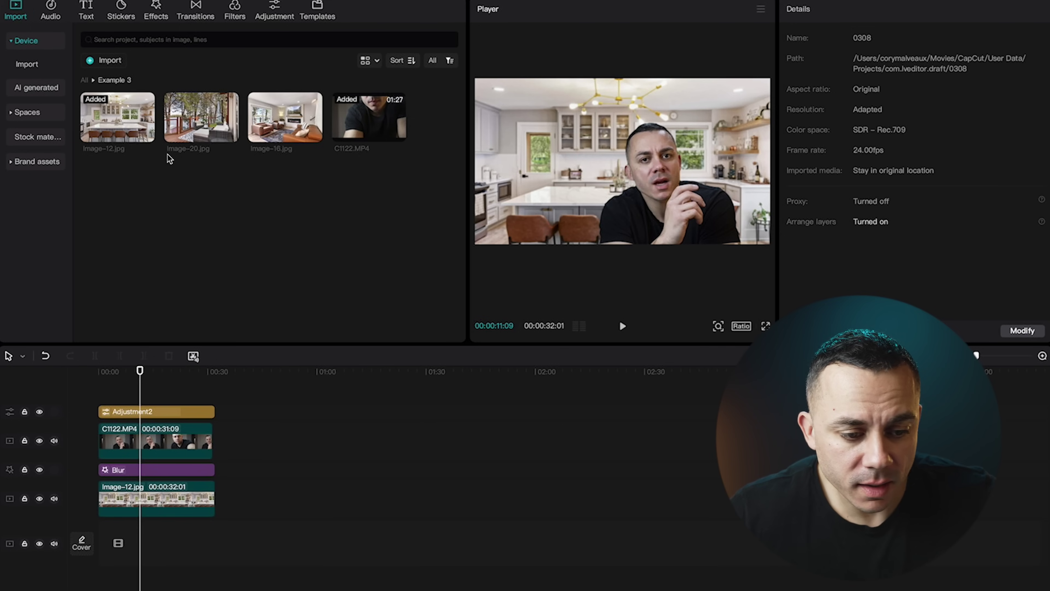
# Swap the background clip for Image-20.jpg, the deck among trees.
pyautogui.moveTo(210, 114); pyautogui.dragTo(159, 492)
pyautogui.click(621, 427)
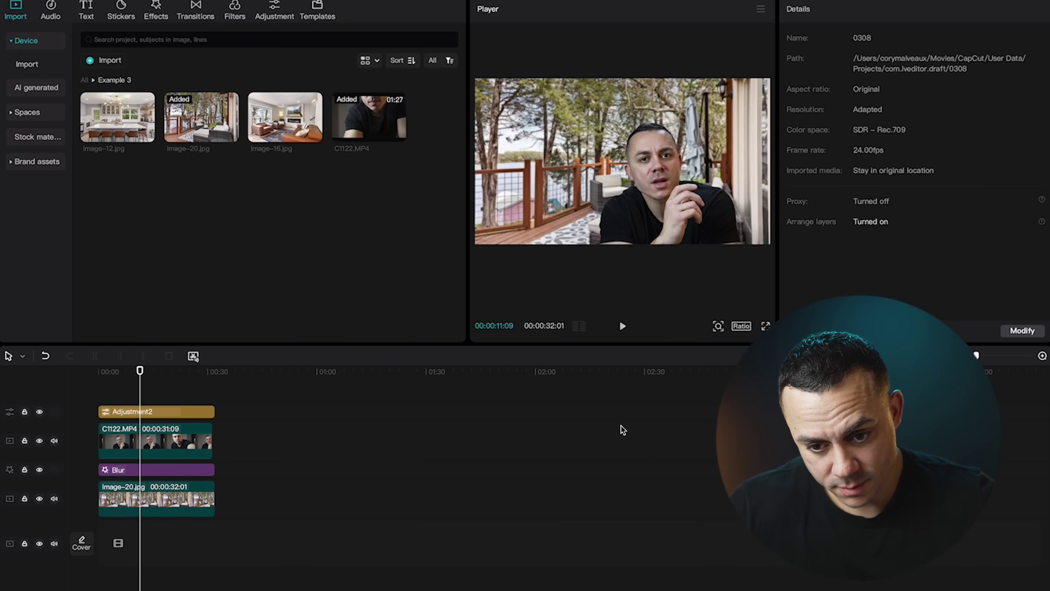
pyautogui.press('space')
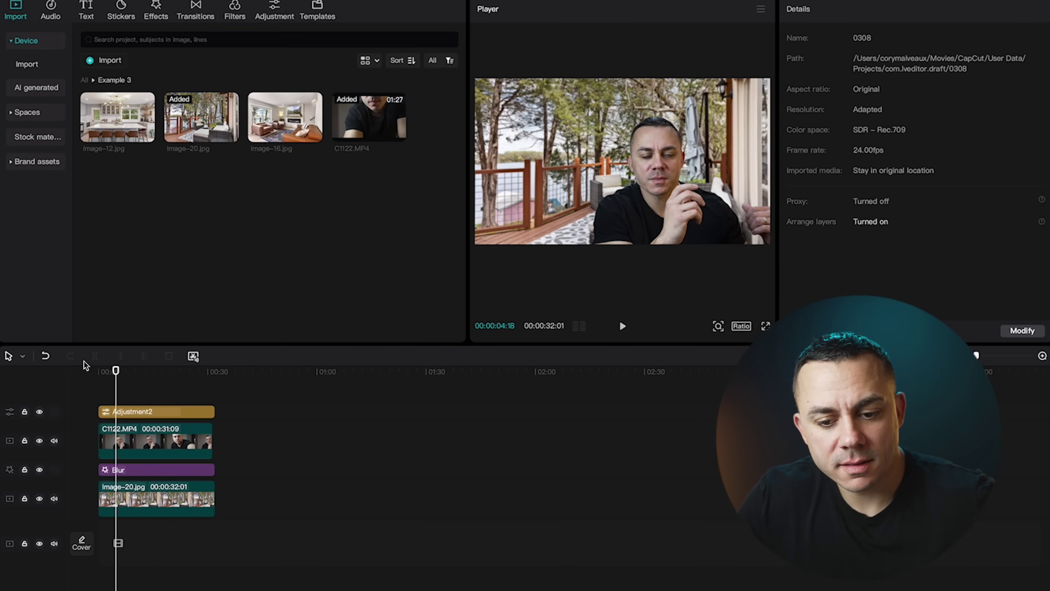